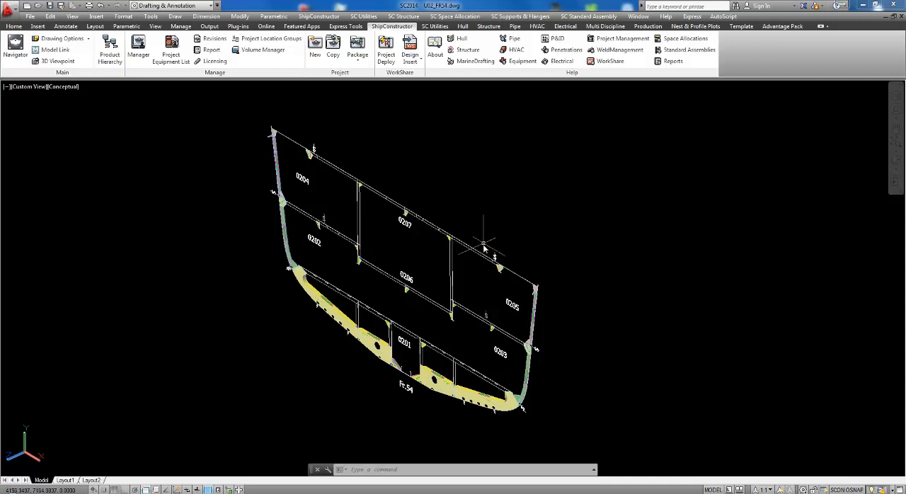
middle_drag(474, 263, 483, 266)
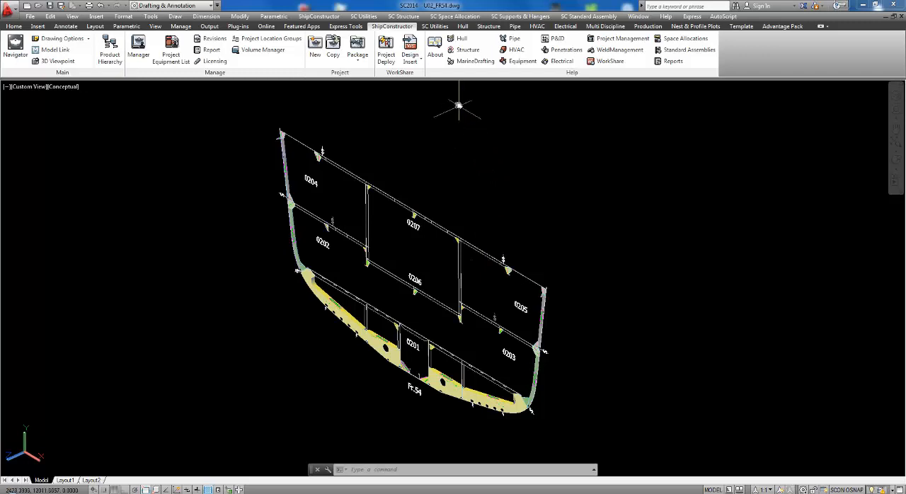
click(436, 26)
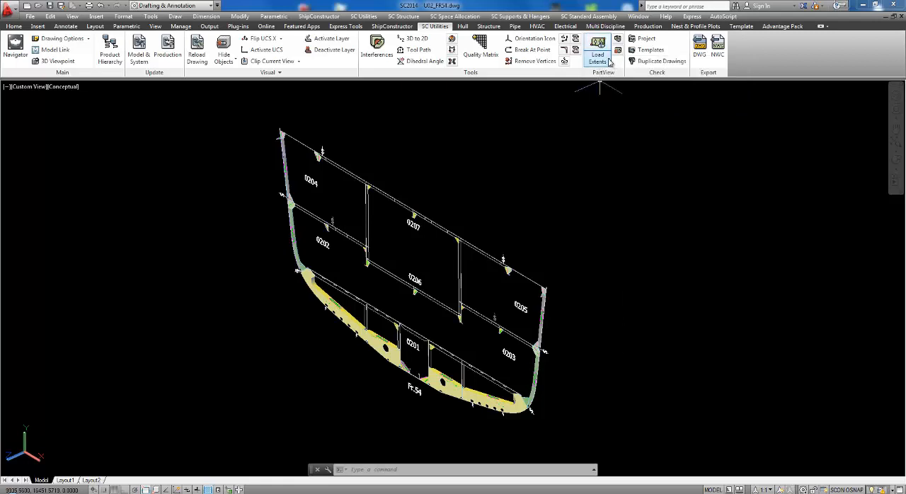
click(609, 63)
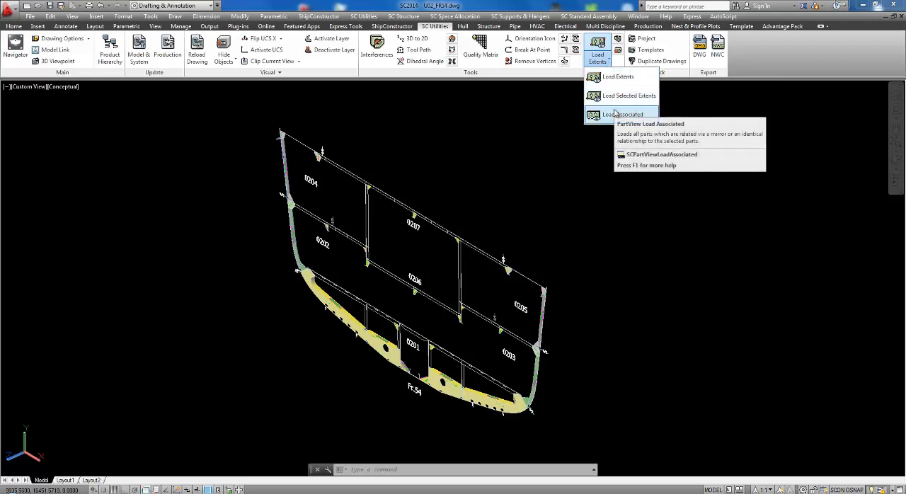
click(531, 163)
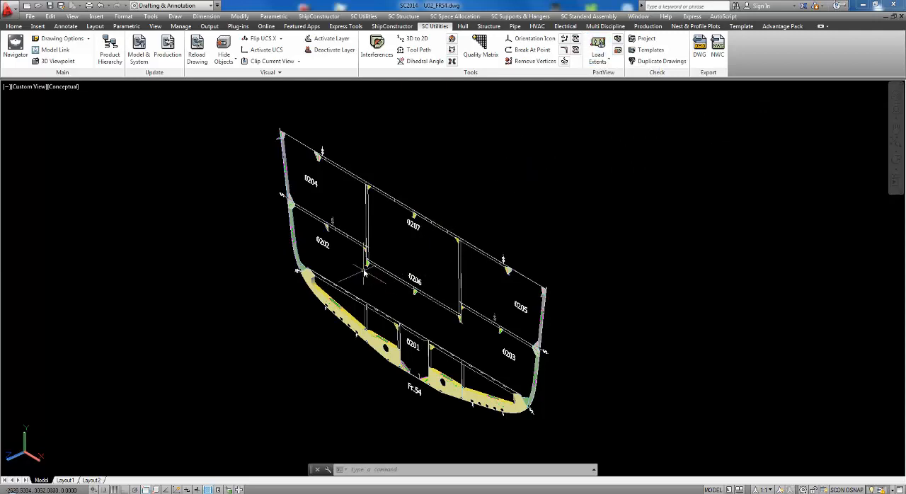
Examine the part information of the bracket plate at the lower port corner of 0206, including its identical and mirrored parts.
scroll(369, 266, up, 6)
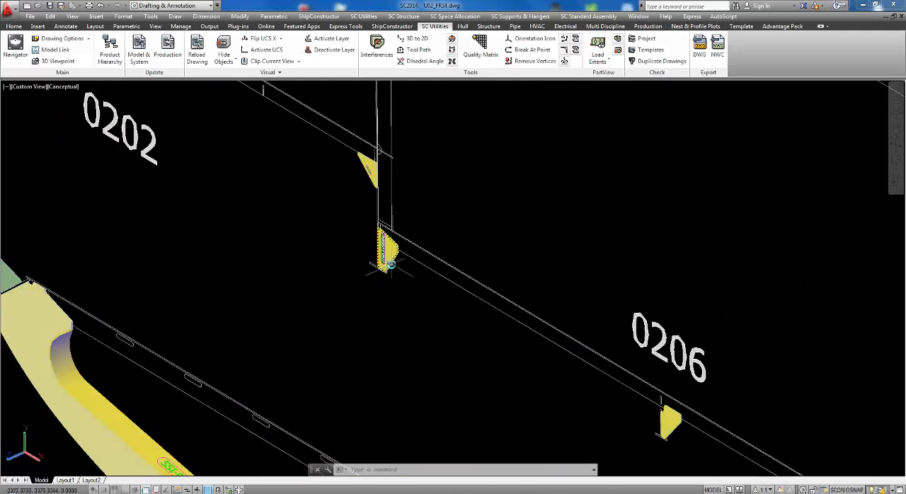
click(389, 262)
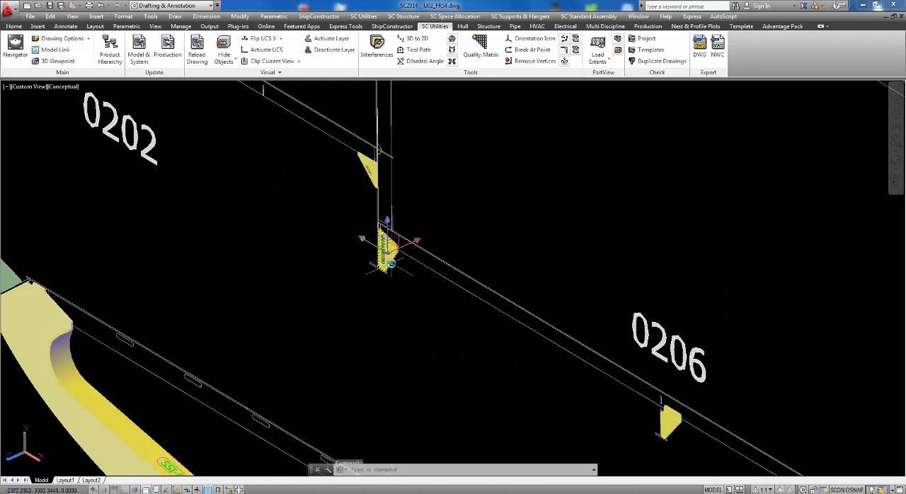
right_click(468, 182)
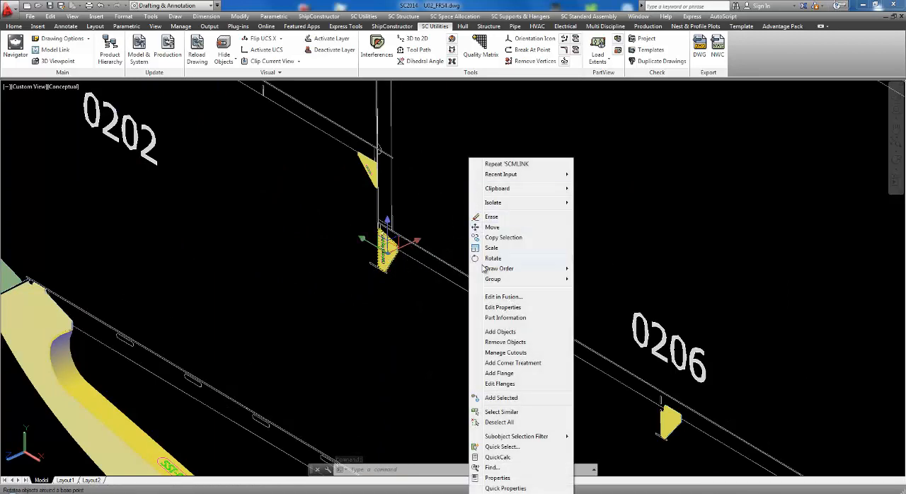
click(504, 318)
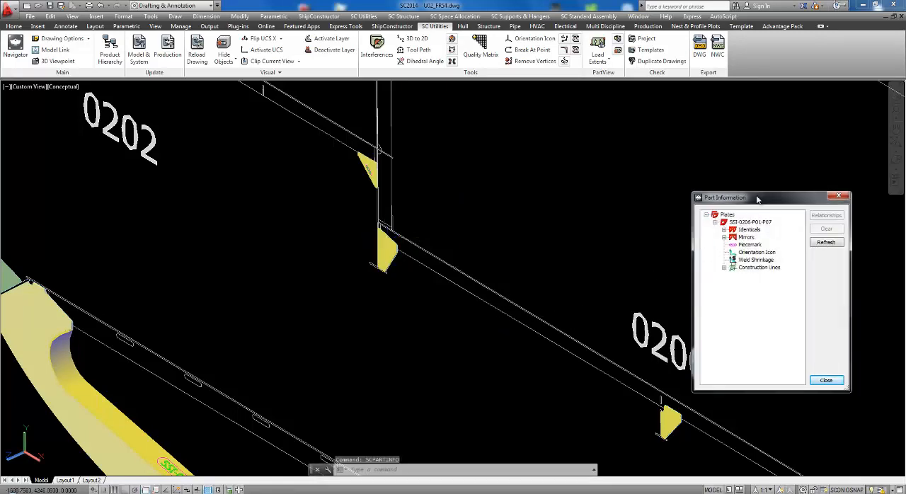
drag(757, 200, 660, 122)
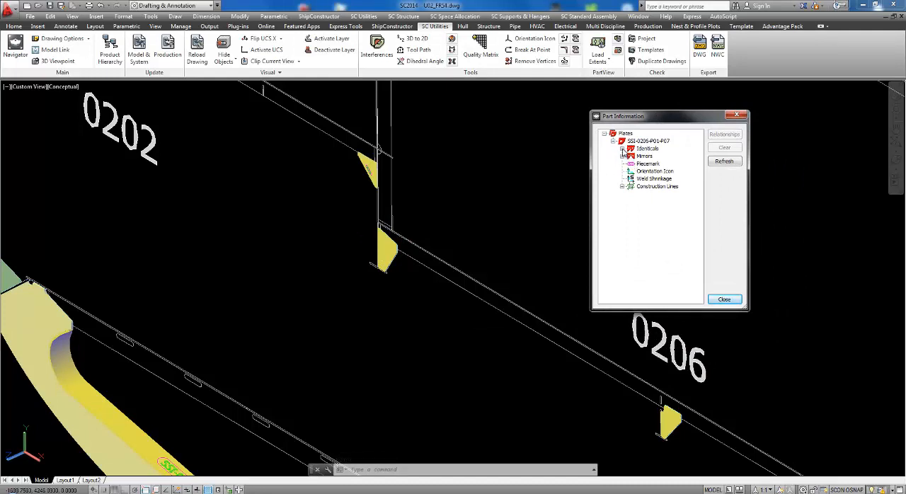
click(622, 149)
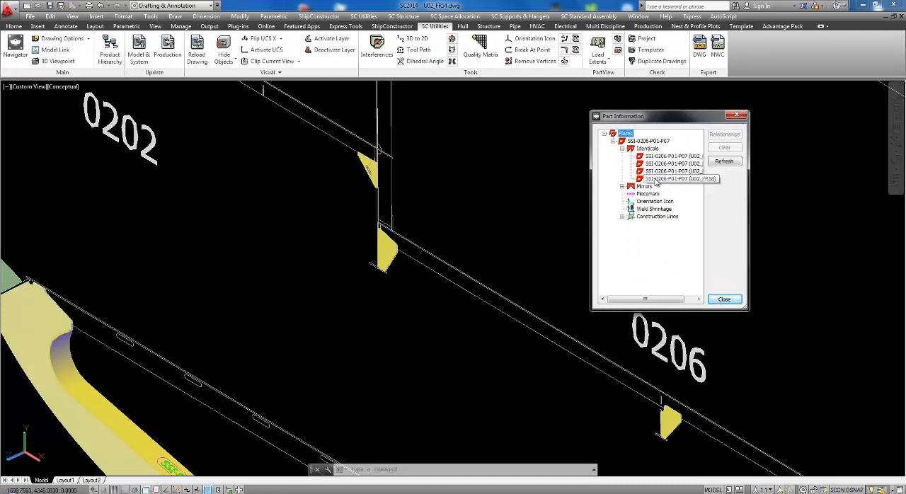
click(622, 187)
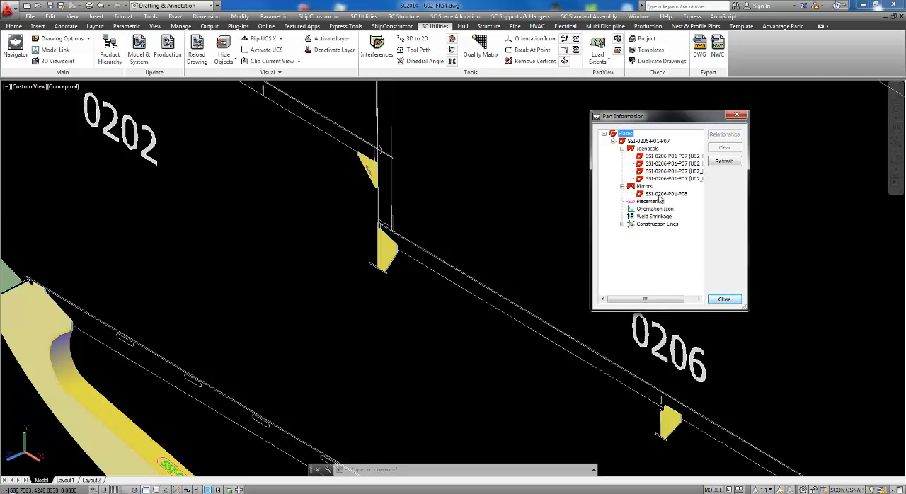
click(724, 301)
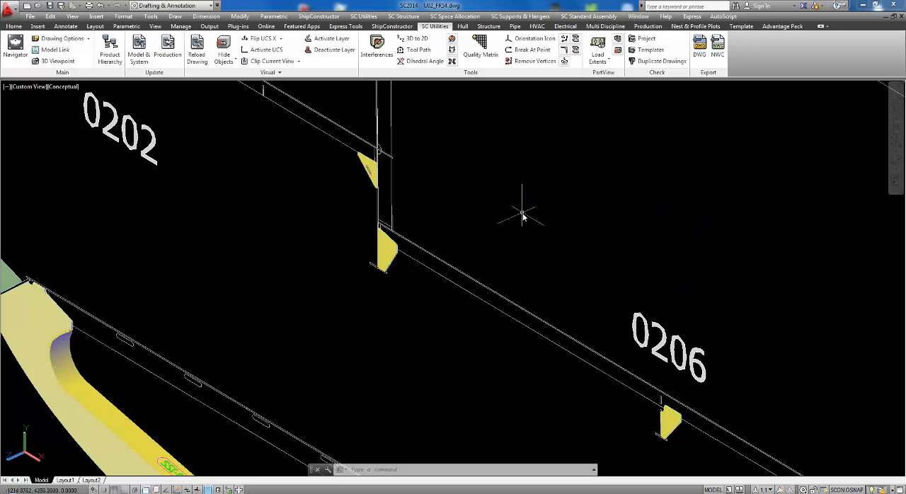
Load the associated part views of the bracket plate at the lower port corner of 0206 and orbit the model slightly to see them.
scroll(445, 273, down, 2)
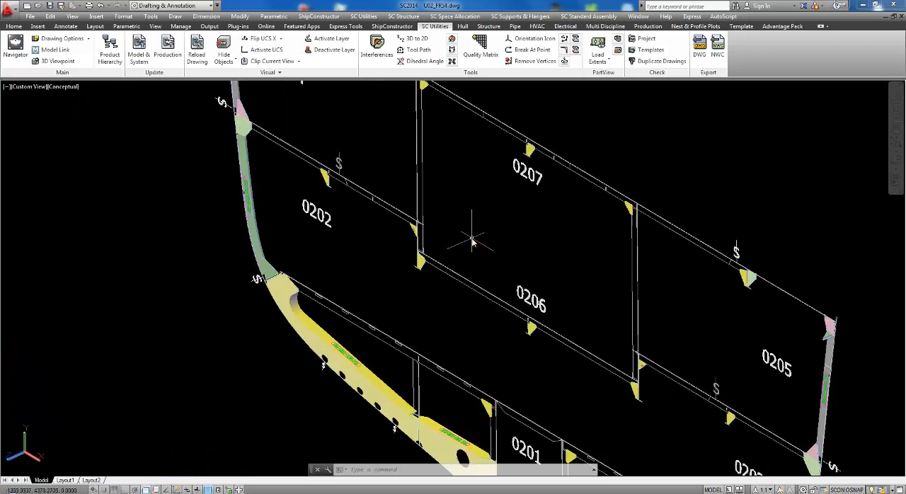
click(610, 62)
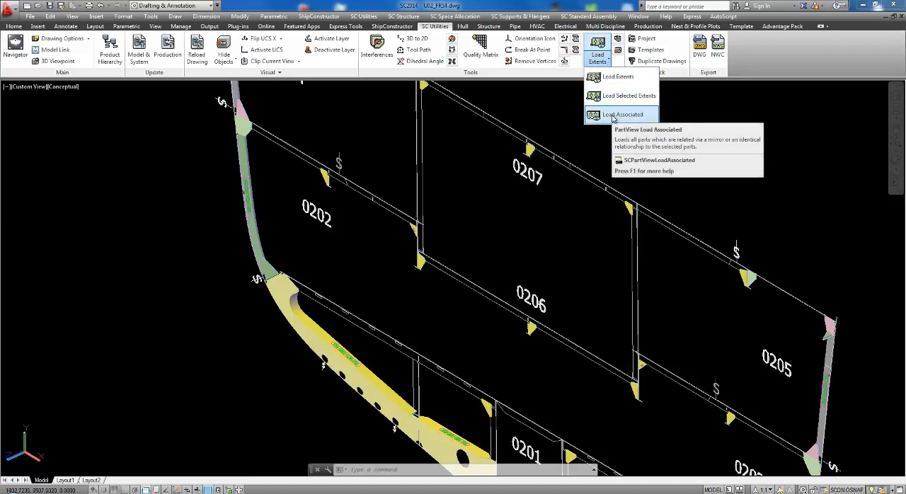
click(613, 116)
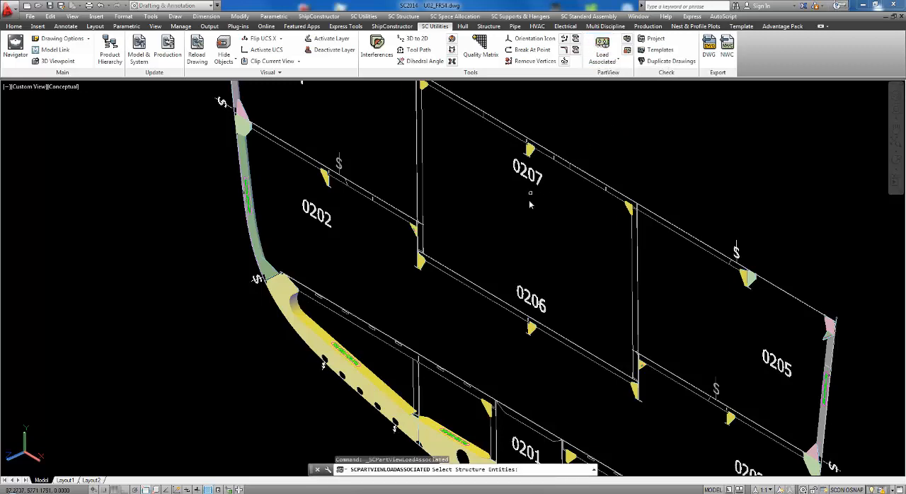
scroll(423, 272, up, 5)
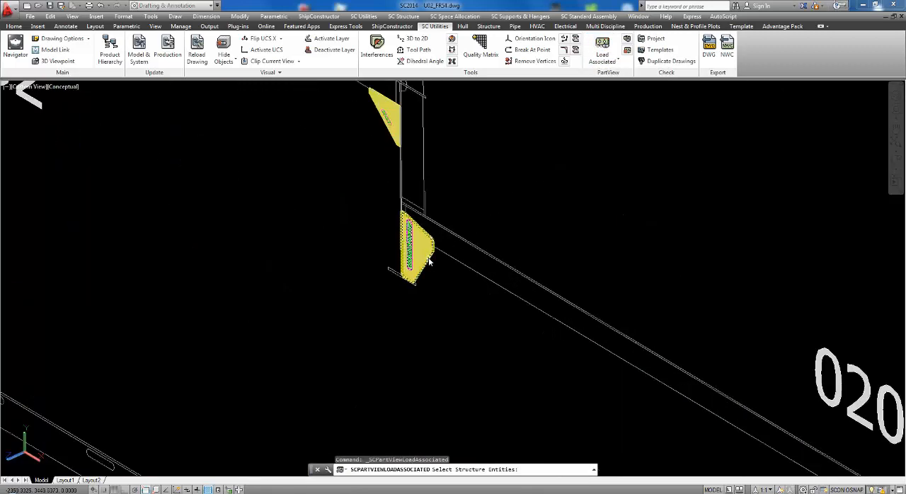
click(428, 262)
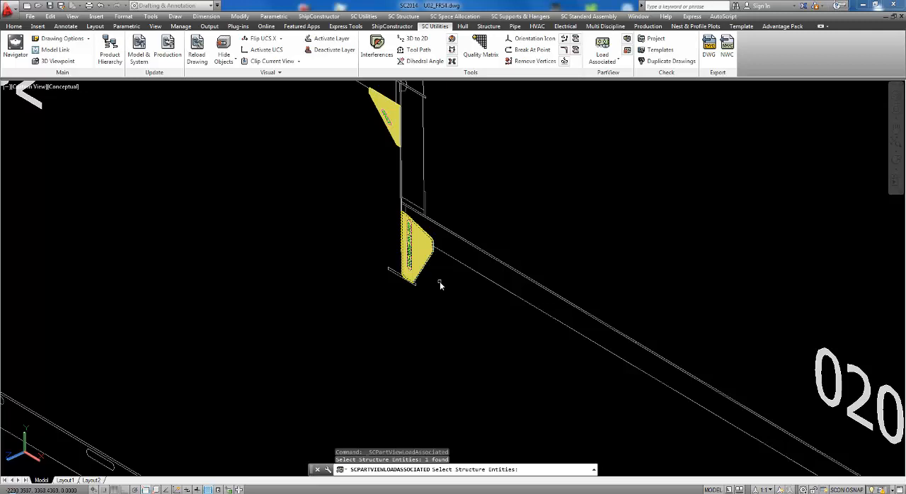
key(Return)
scroll(435, 278, down, 3)
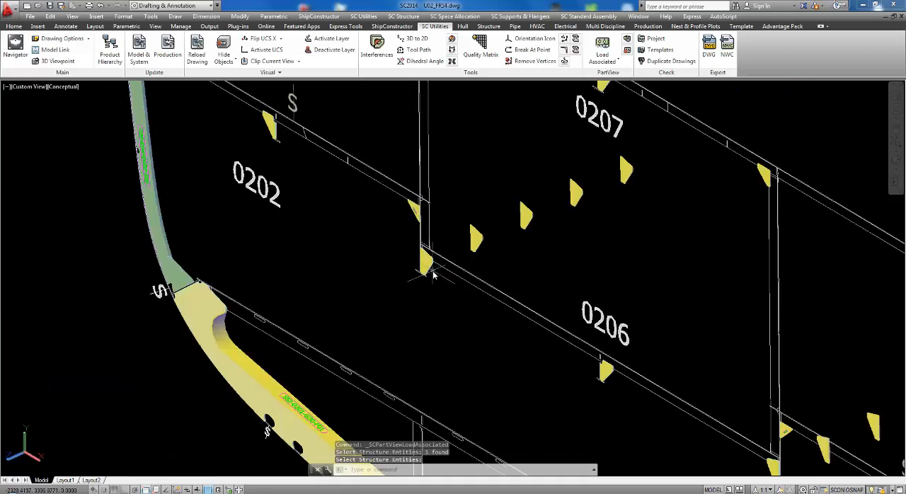
scroll(433, 276, down, 2)
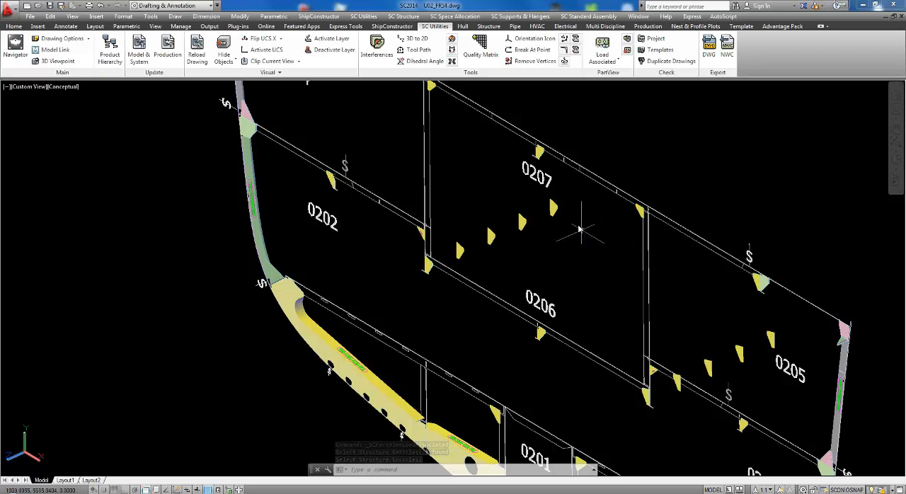
click(894, 162)
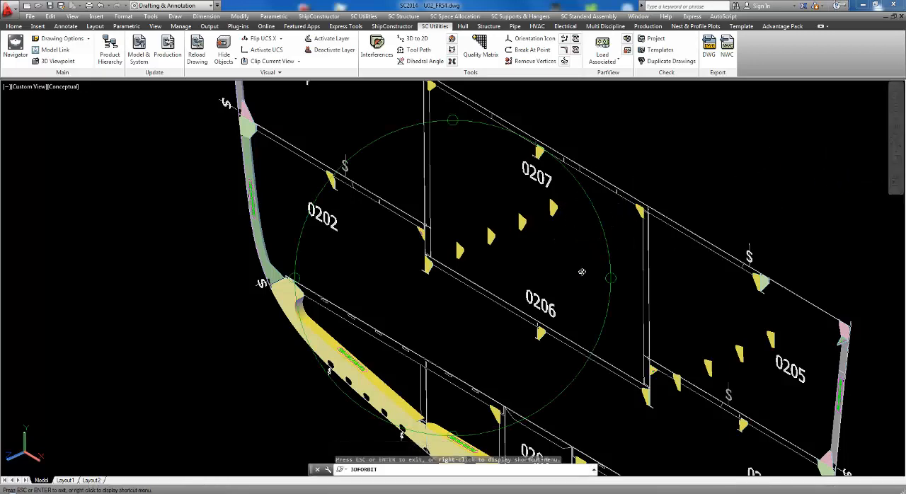
drag(529, 298, 547, 283)
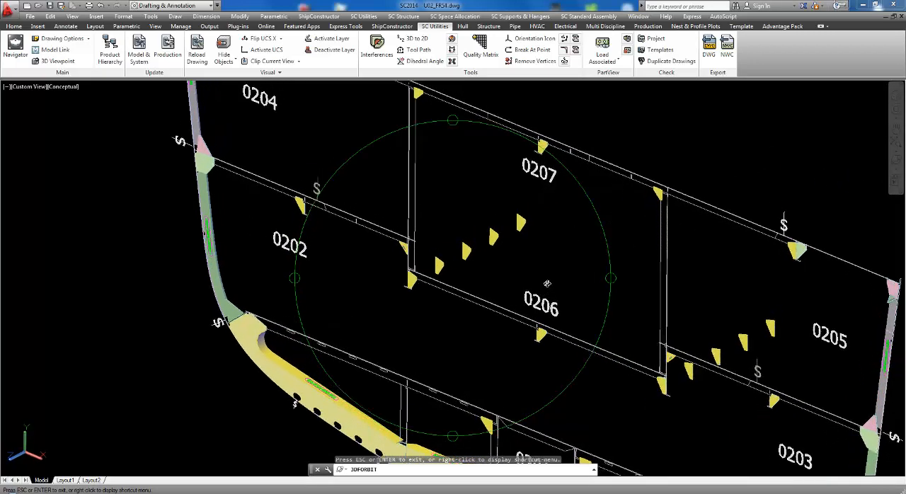
right_click(535, 273)
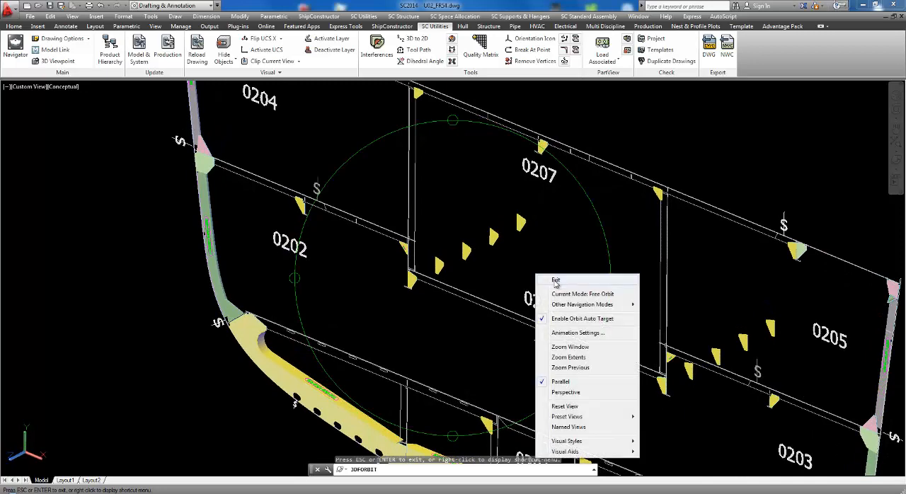
click(556, 277)
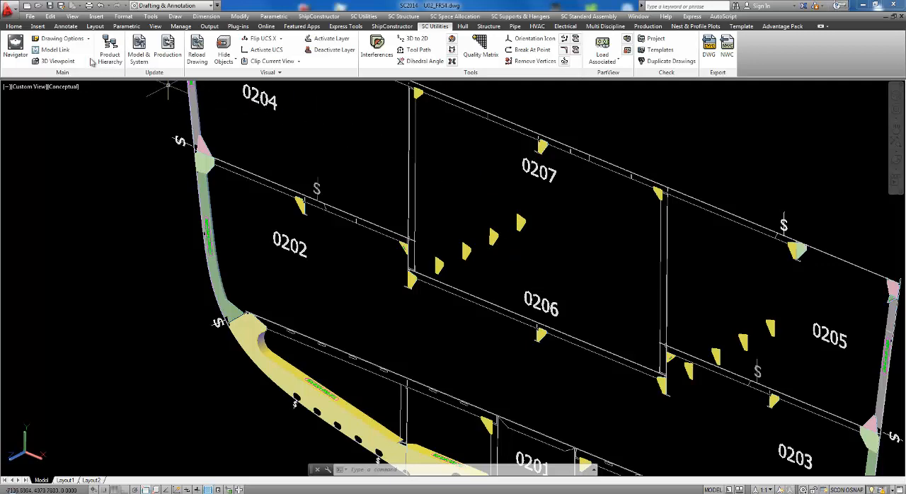
Set the transparency of the _PartView layer to 70.
click(14, 26)
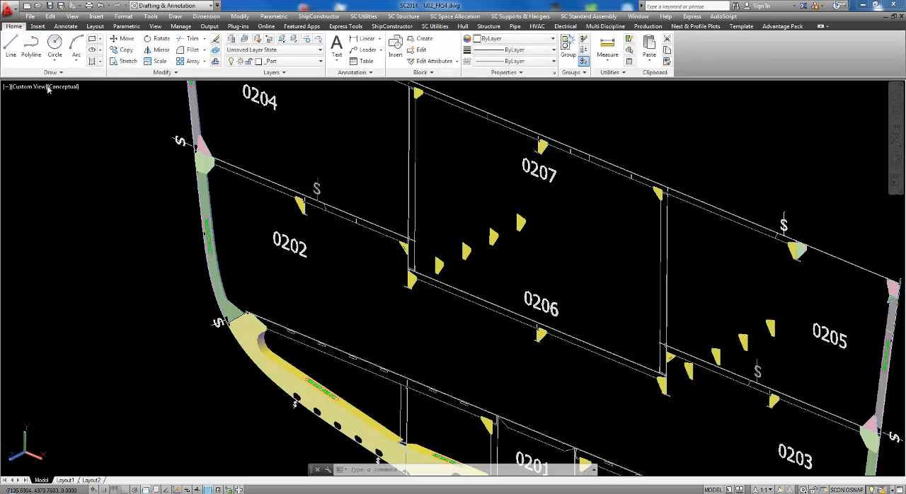
click(230, 40)
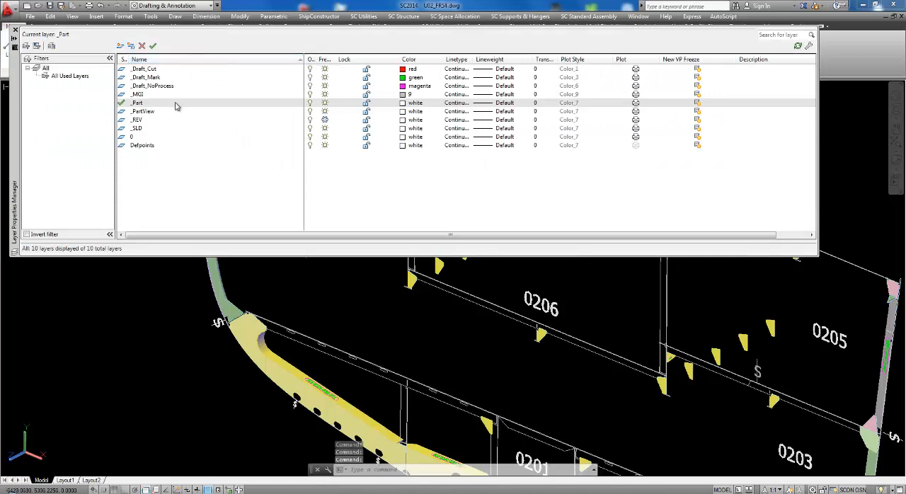
click(148, 113)
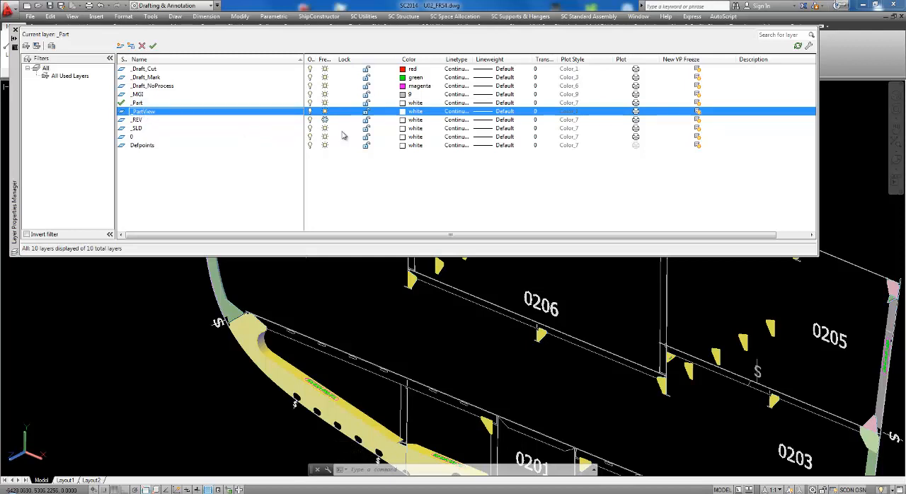
click(535, 112)
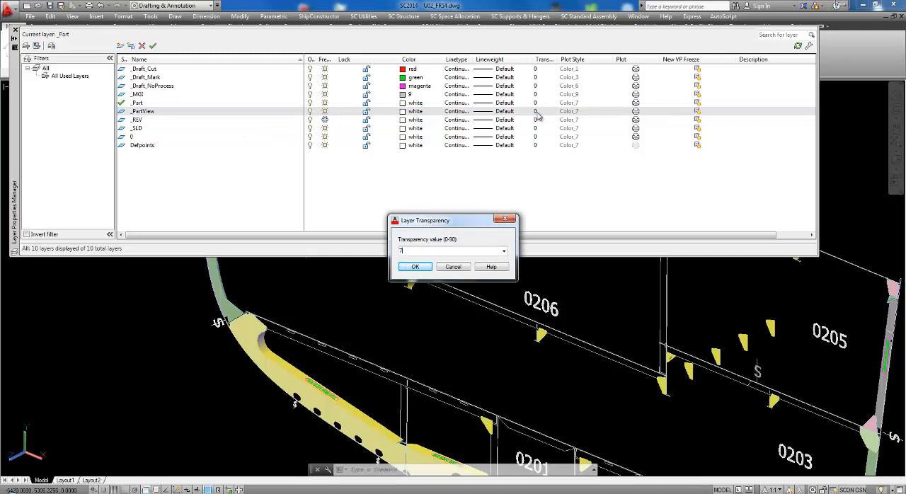
click(415, 269)
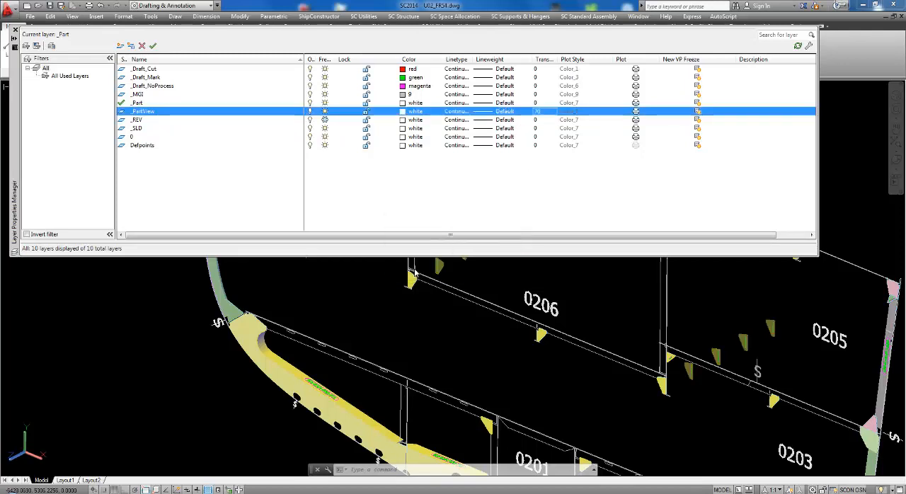
click(14, 31)
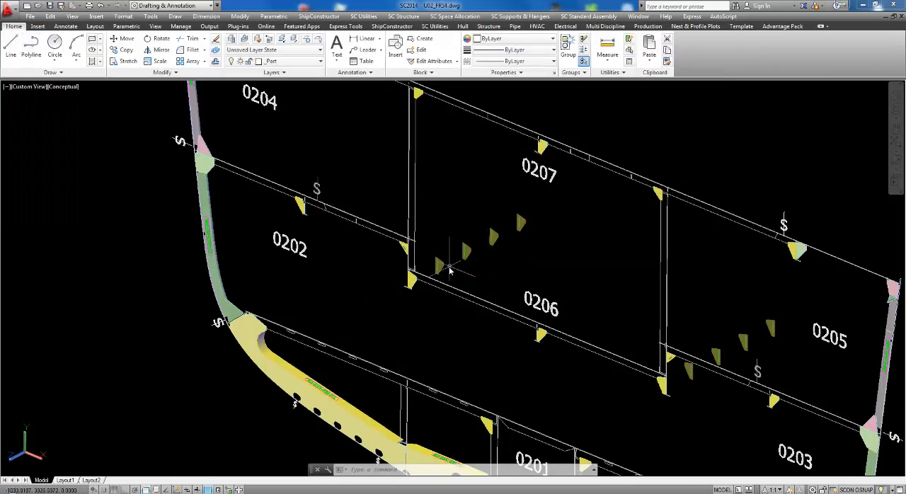
Delete all part views in the current frame drawing.
scroll(449, 270, up, 6)
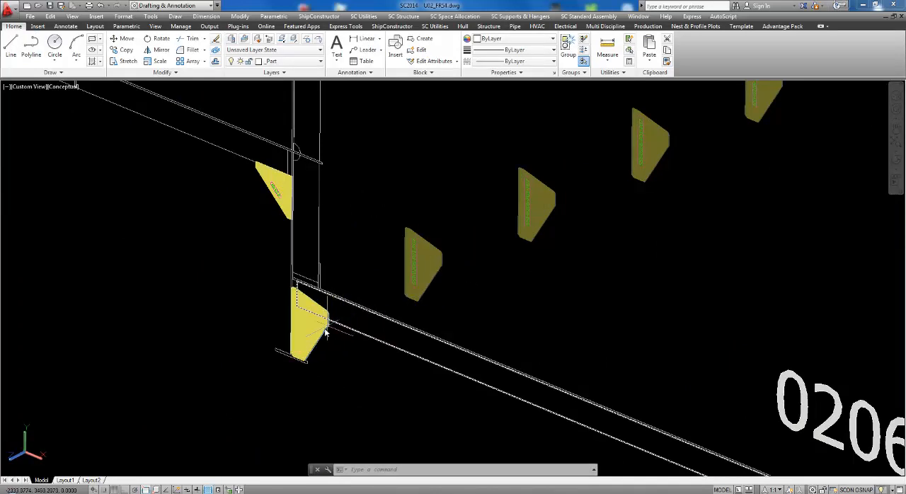
scroll(320, 336, down, 5)
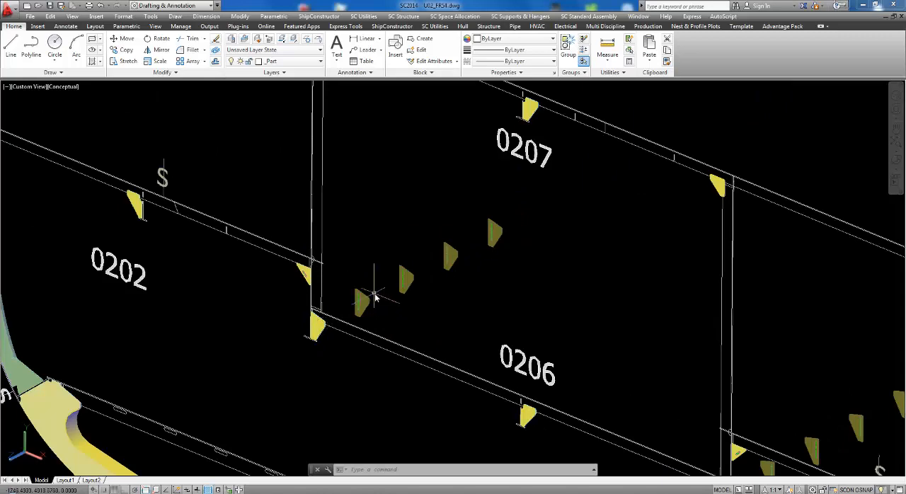
scroll(374, 295, down, 3)
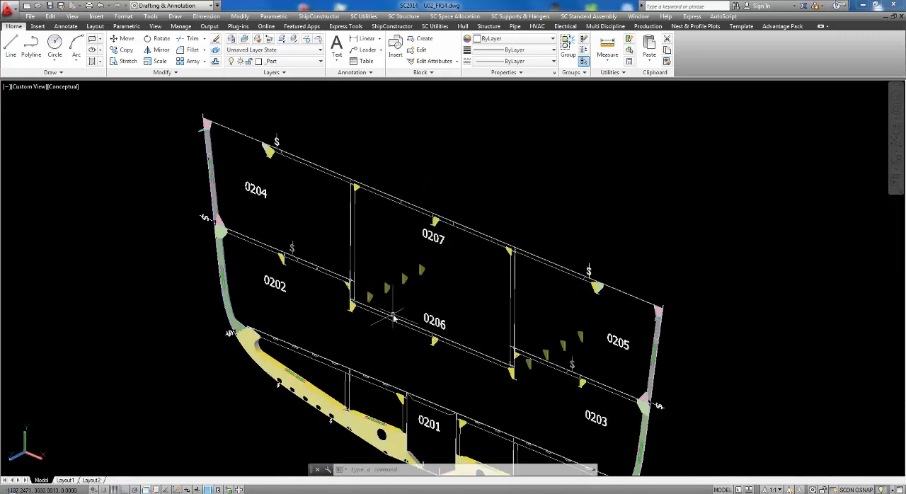
middle_drag(393, 300, 399, 258)
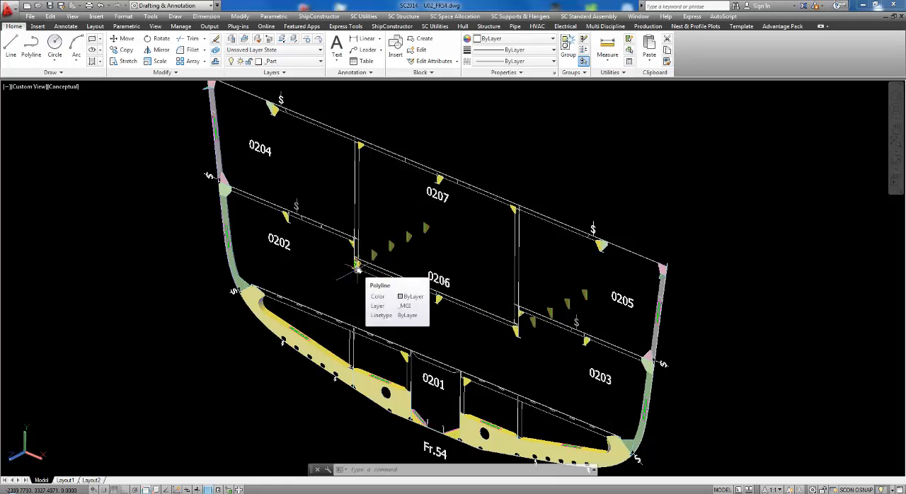
click(436, 26)
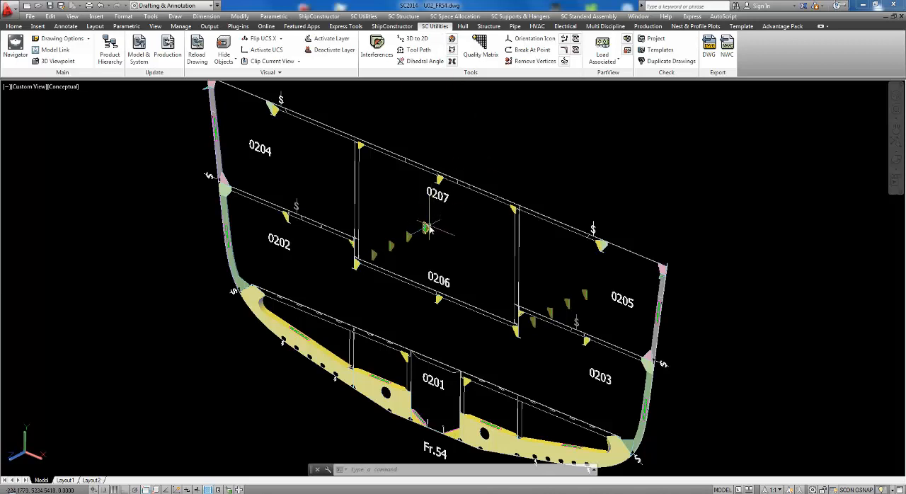
mouse_move(428, 228)
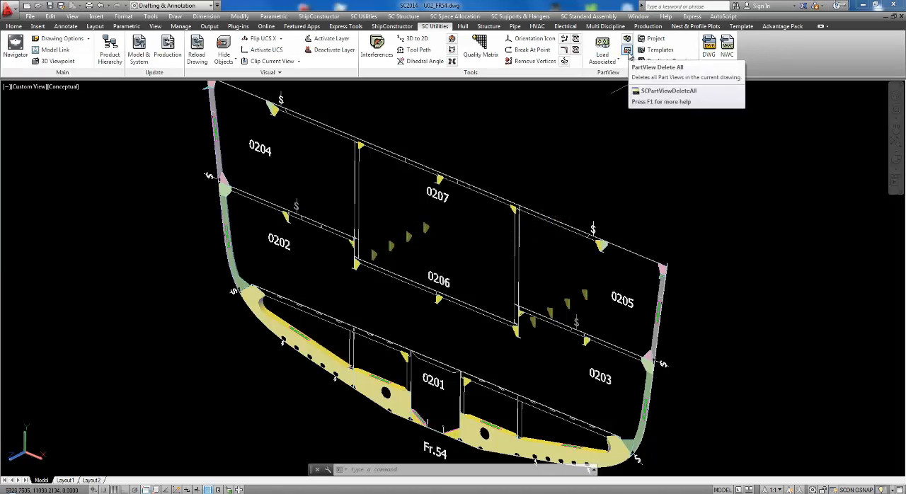
click(627, 51)
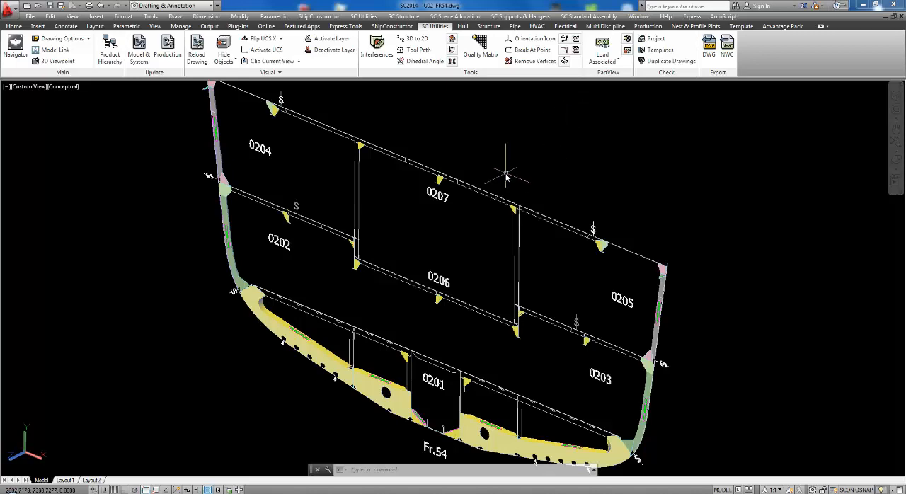
Attach the U02_FR58 frame drawing to the current drawing through Model Link.
scroll(530, 153, down, 4)
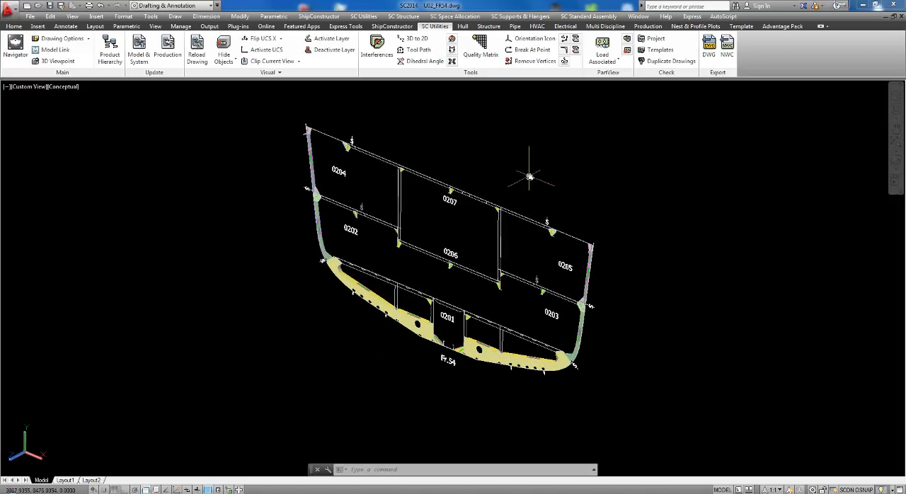
middle_drag(545, 177, 494, 197)
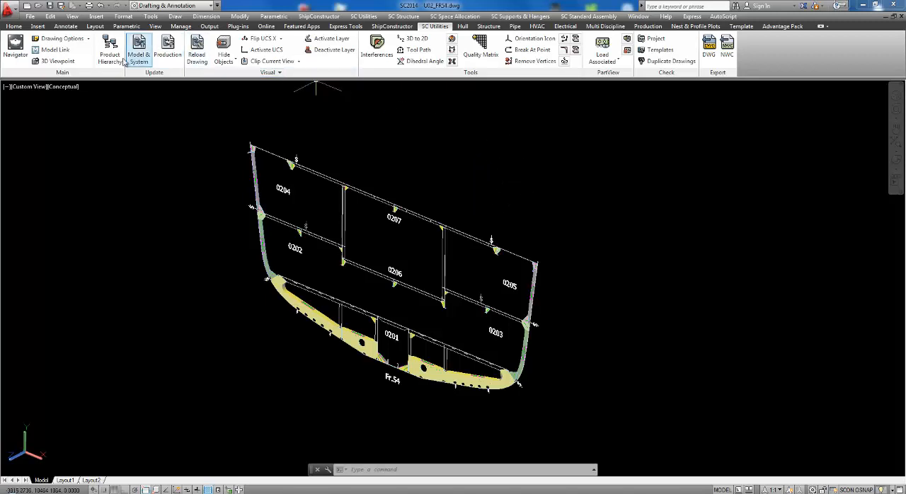
click(56, 51)
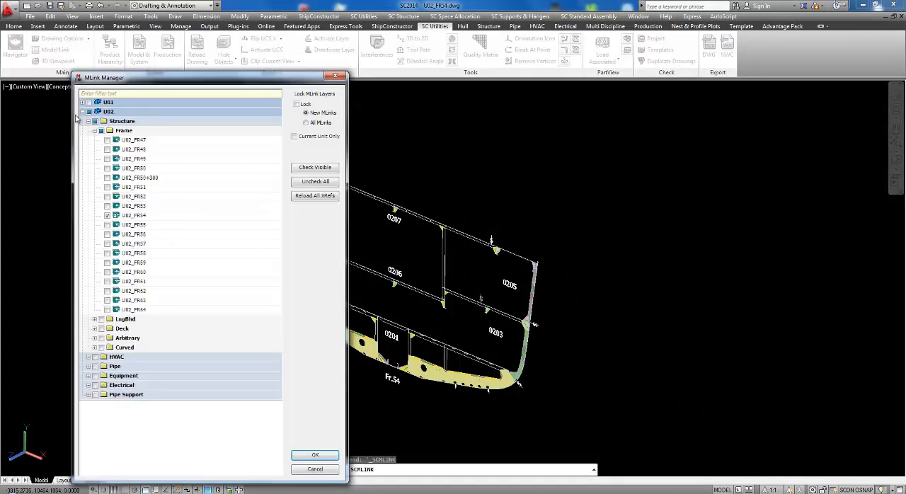
click(106, 255)
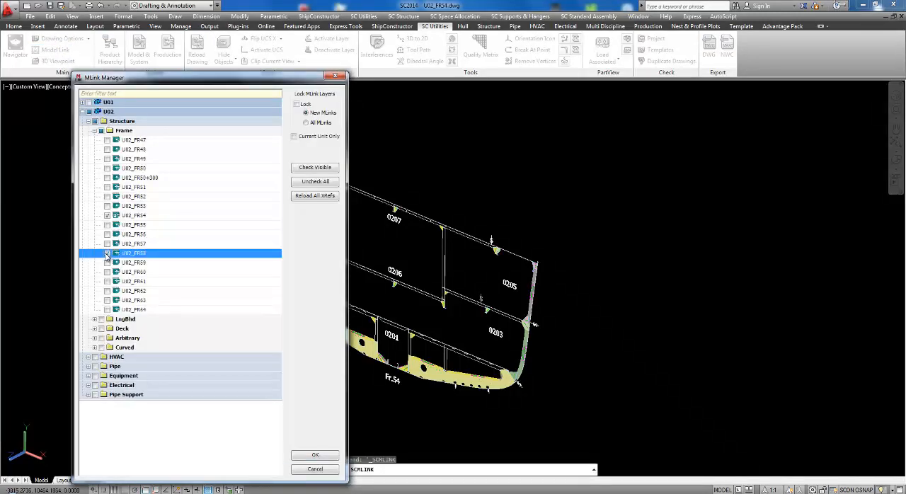
click(315, 455)
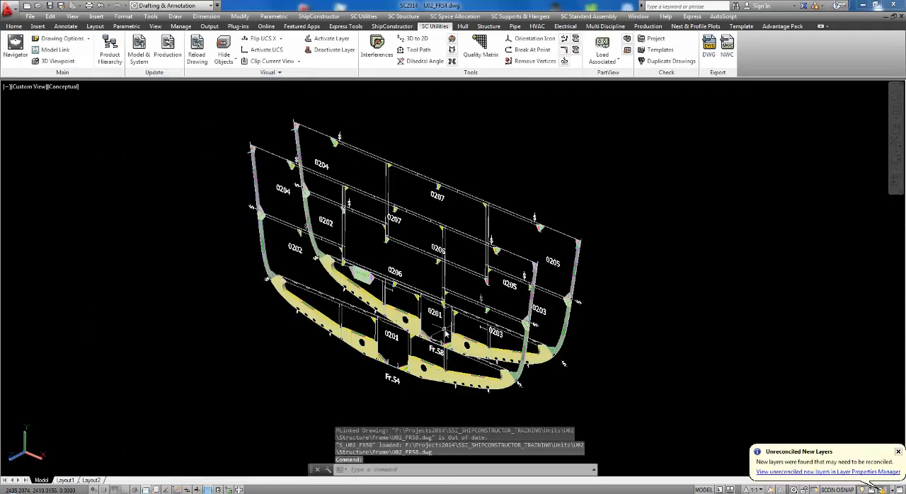
Load part views by extents, with one corner on Fr.54's lower deck line and the other on Fr.58's deck line beneath 0206.
scroll(444, 332, up, 2)
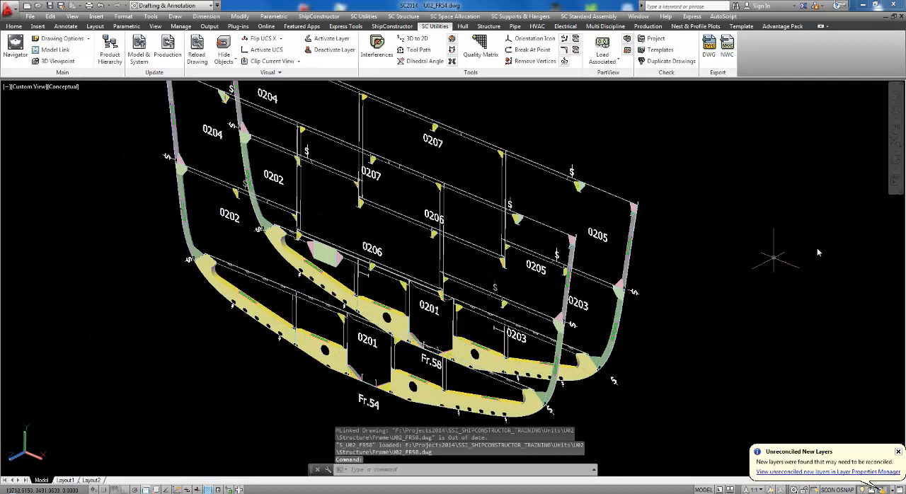
click(895, 159)
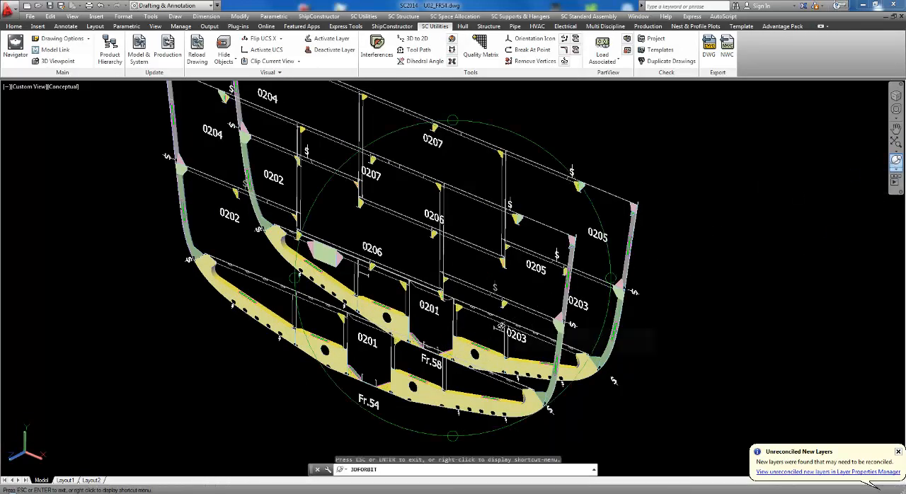
drag(502, 324, 488, 338)
right_click(488, 303)
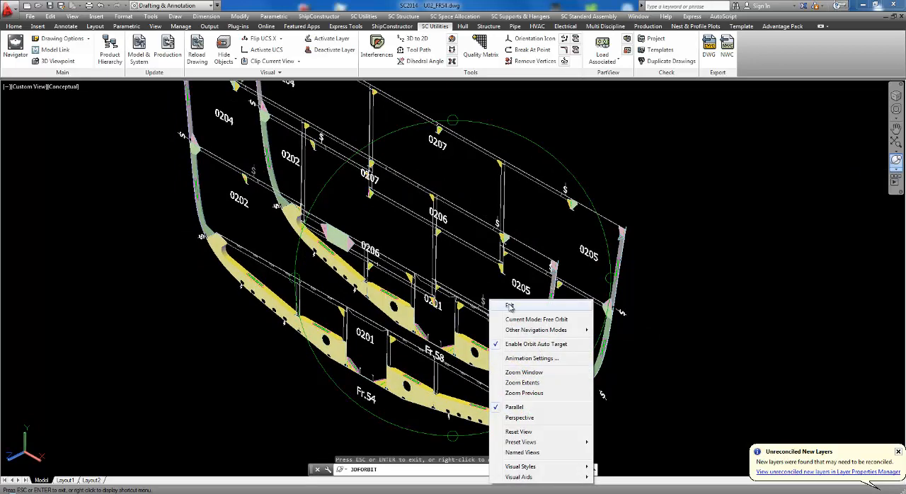
click(500, 306)
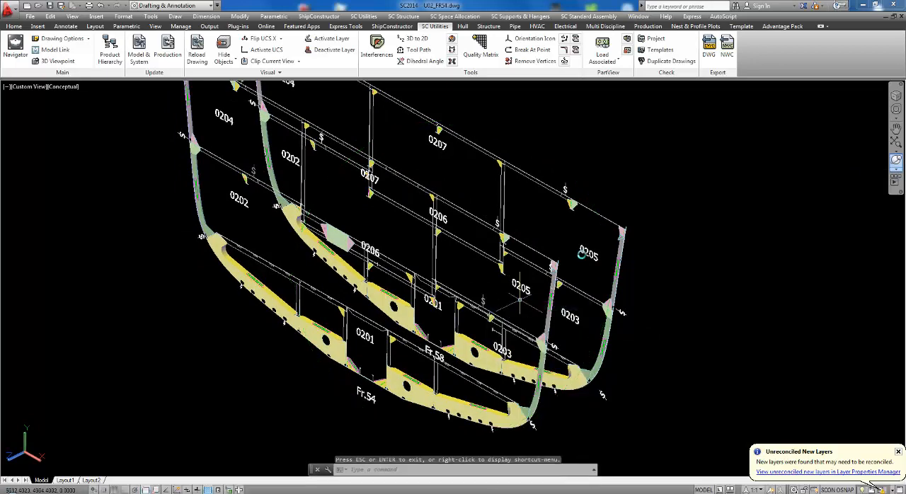
click(618, 62)
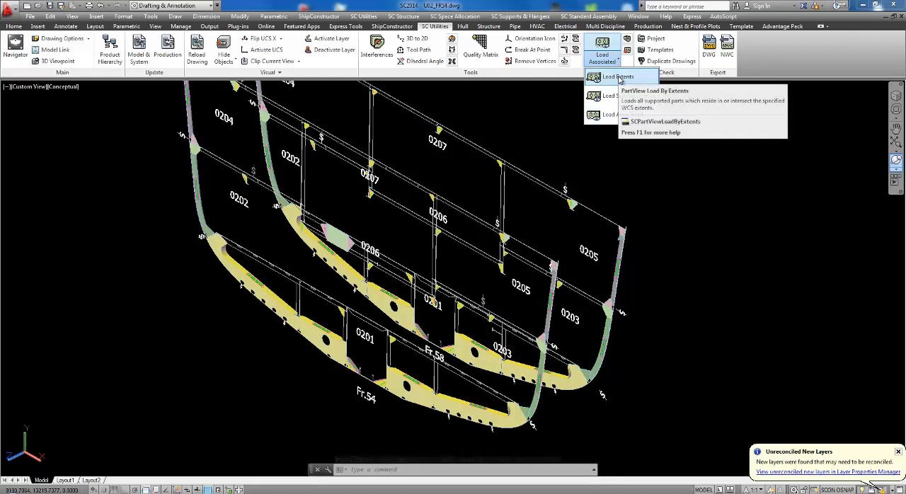
click(619, 77)
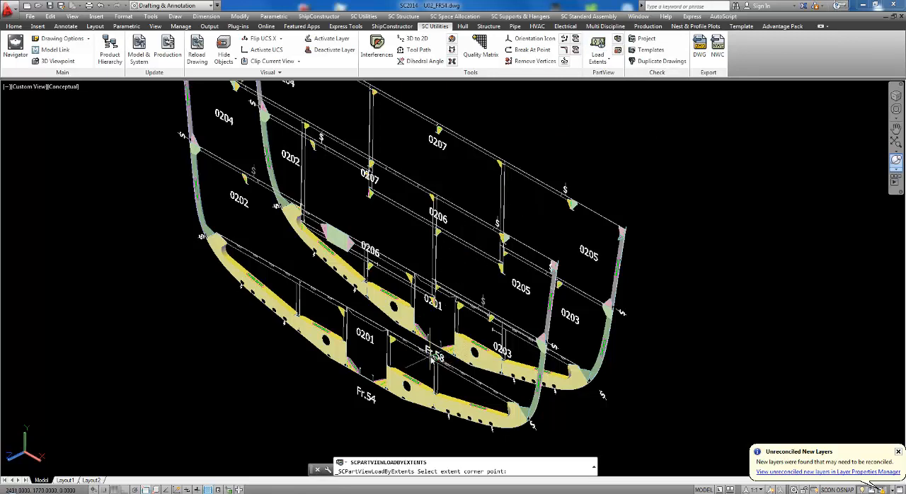
scroll(443, 364, up, 2)
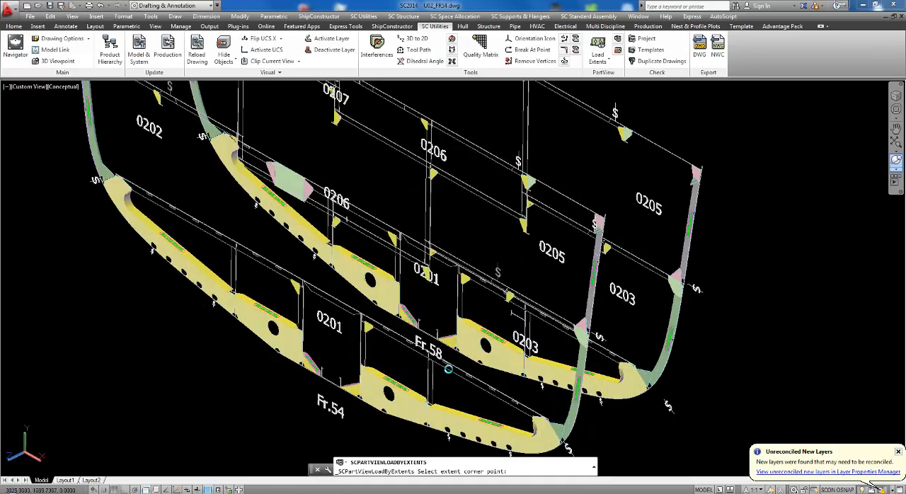
click(447, 363)
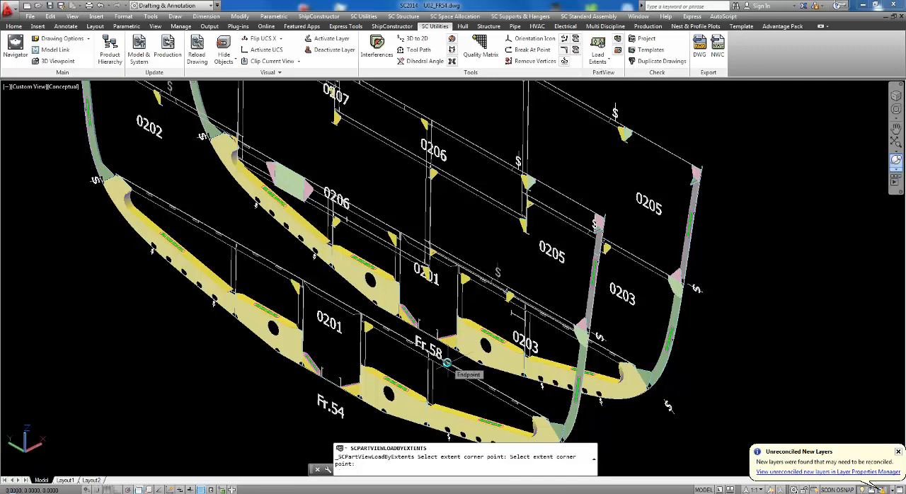
scroll(447, 363, down, 2)
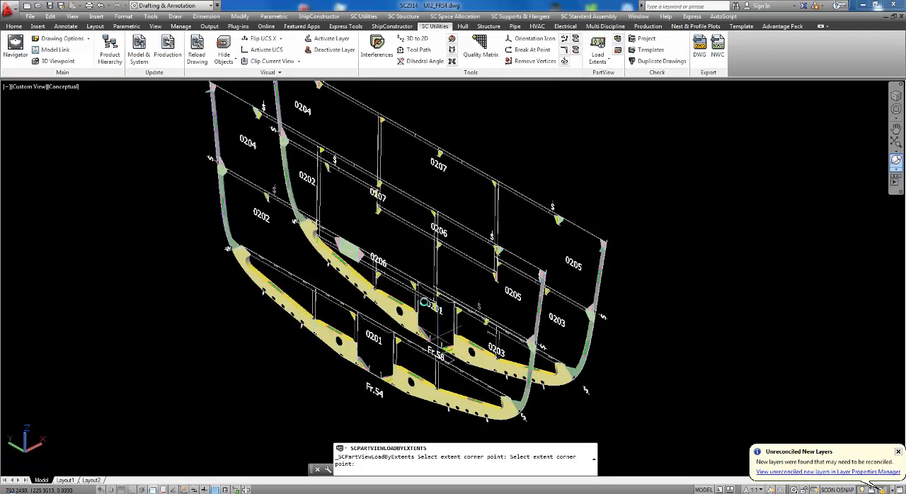
click(395, 215)
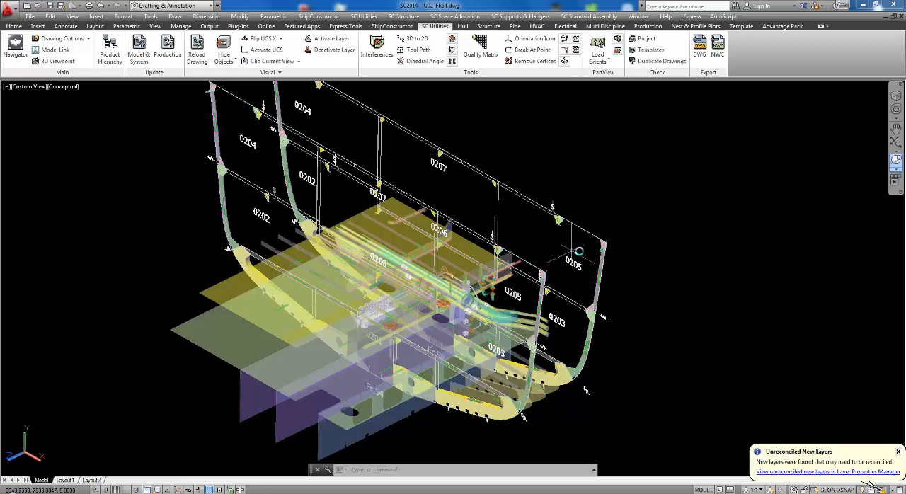
Examine the part views loaded around Fr.54 and Fr.58 from different angles in the Conceptual visual style.
click(896, 160)
right_click(490, 151)
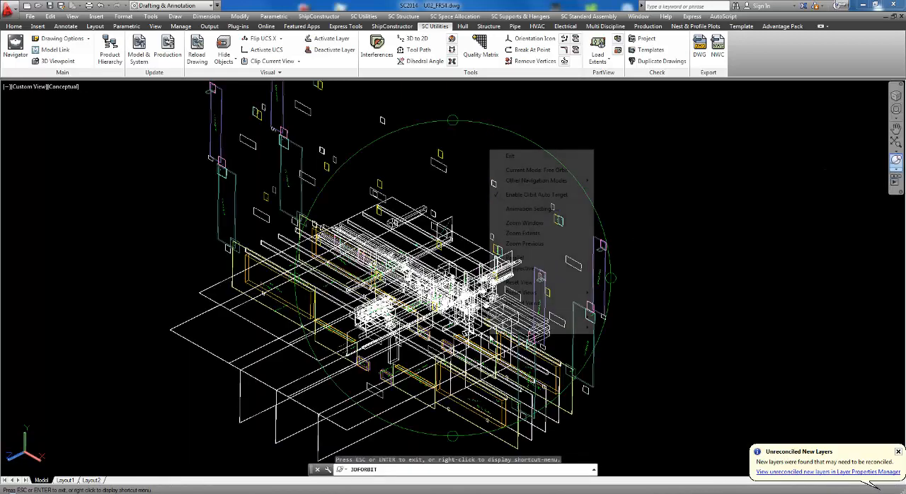
mouse_move(530, 318)
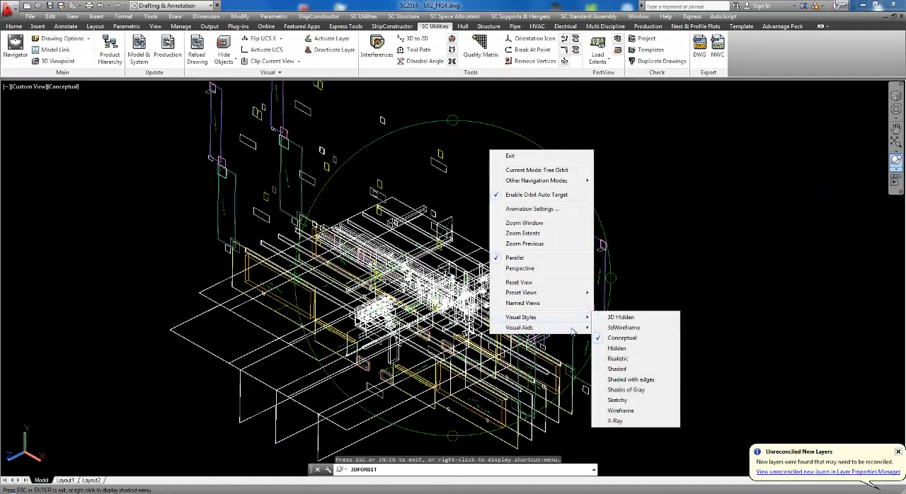
click(623, 339)
drag(485, 330, 426, 321)
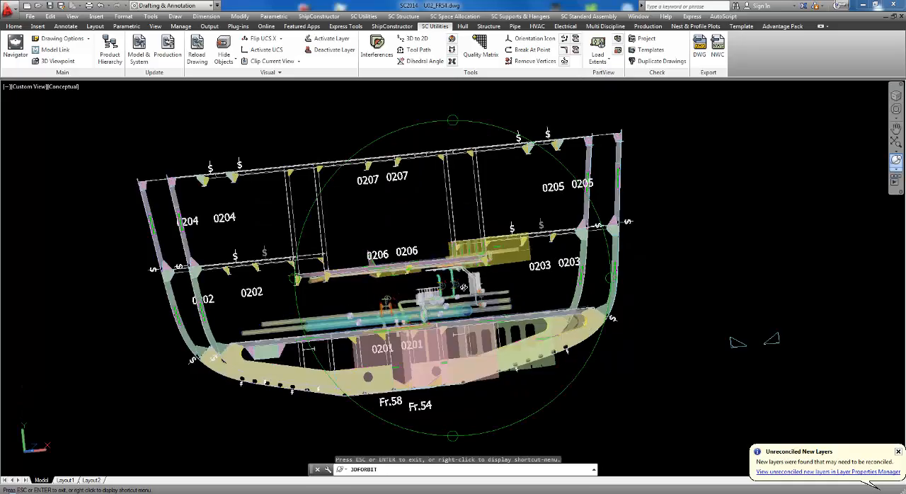
drag(510, 317, 429, 303)
mouse_move(389, 221)
mouse_down()
mouse_move(373, 226)
mouse_move(440, 219)
mouse_up()
right_click(441, 219)
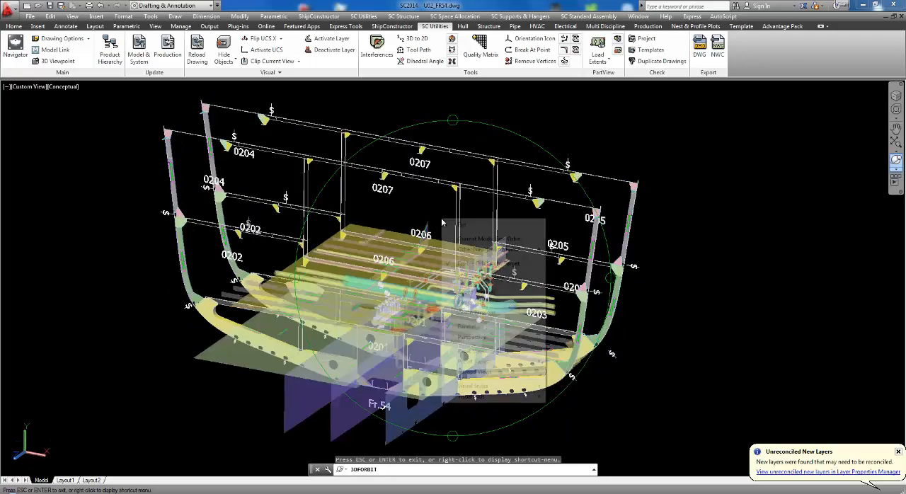
click(459, 225)
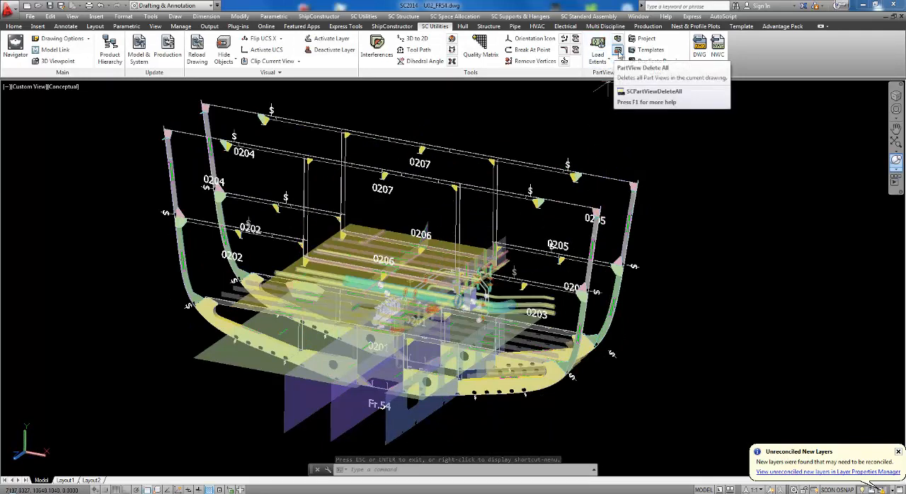
Clear the extents-loaded structure, pipe and equipment part views around Fr.54 and Fr.58.
click(618, 52)
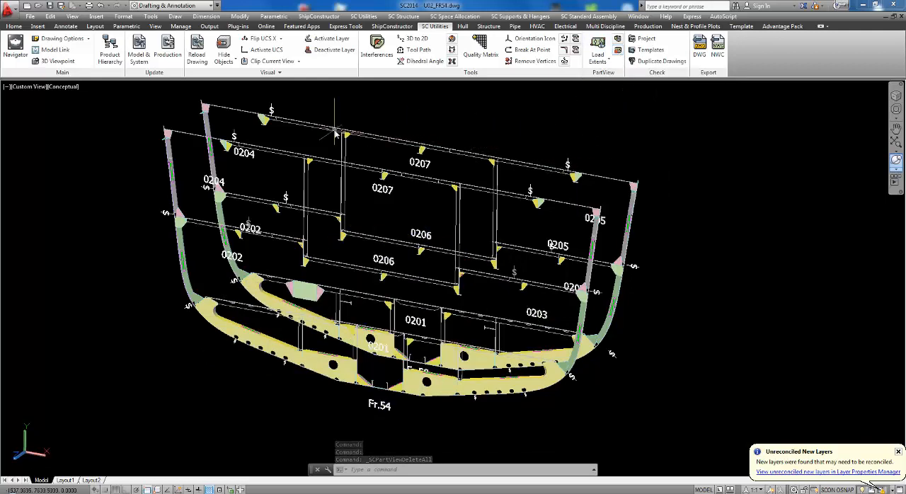
click(609, 63)
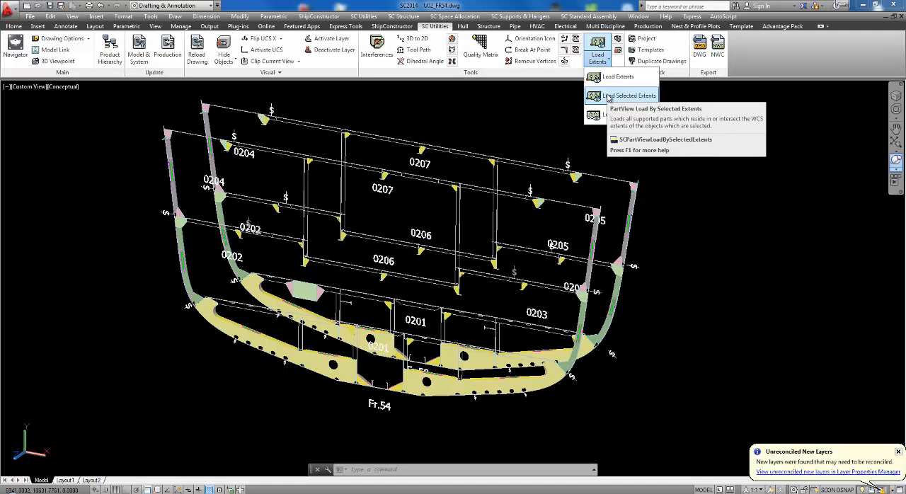
click(526, 105)
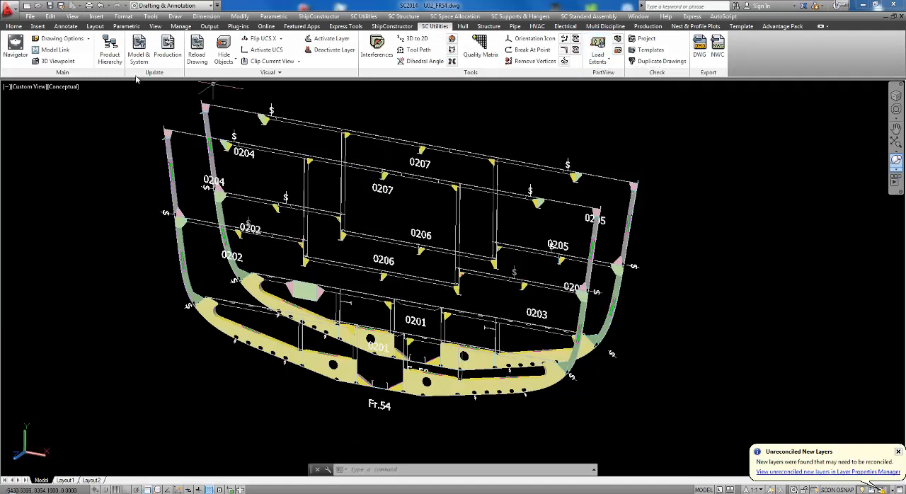
Open the 534_U02_Dirty and waste oil drawing from the pipe drawings of unit U02.
click(17, 48)
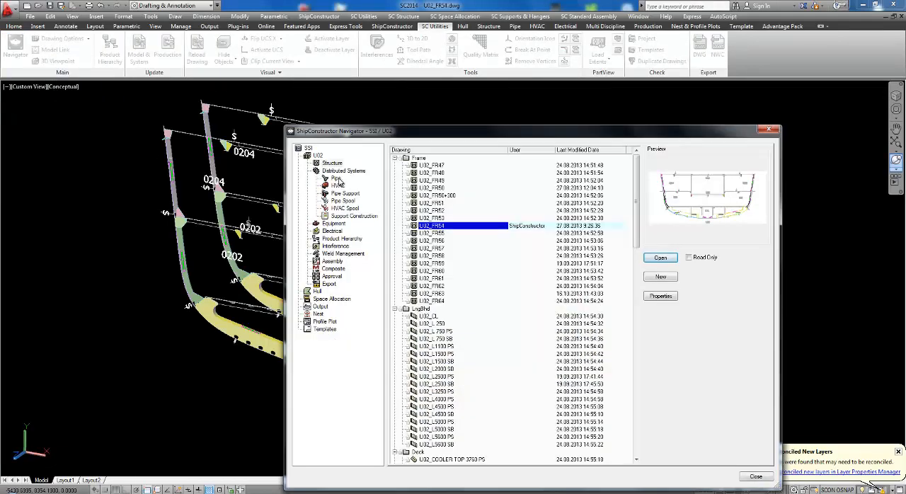
click(337, 178)
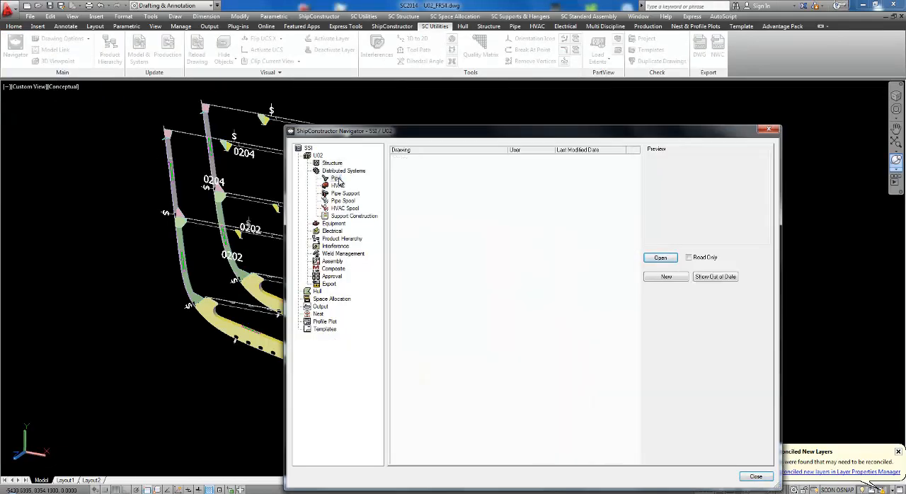
click(660, 258)
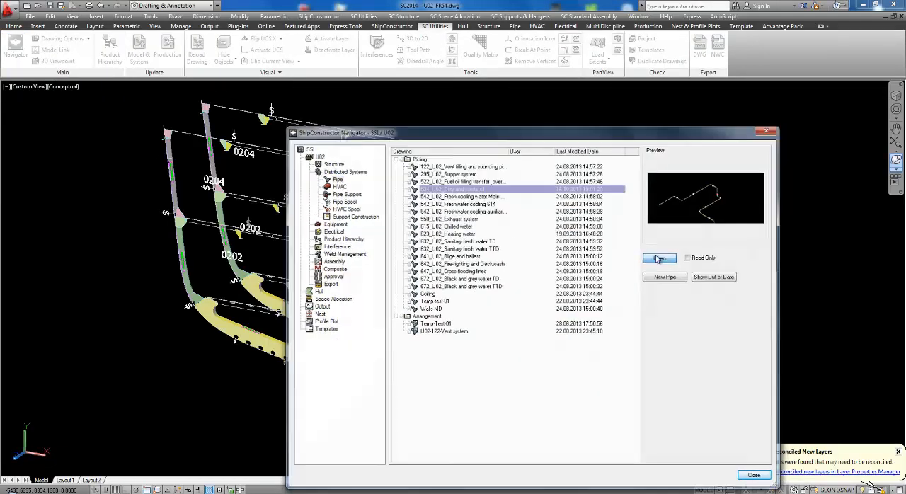
click(461, 273)
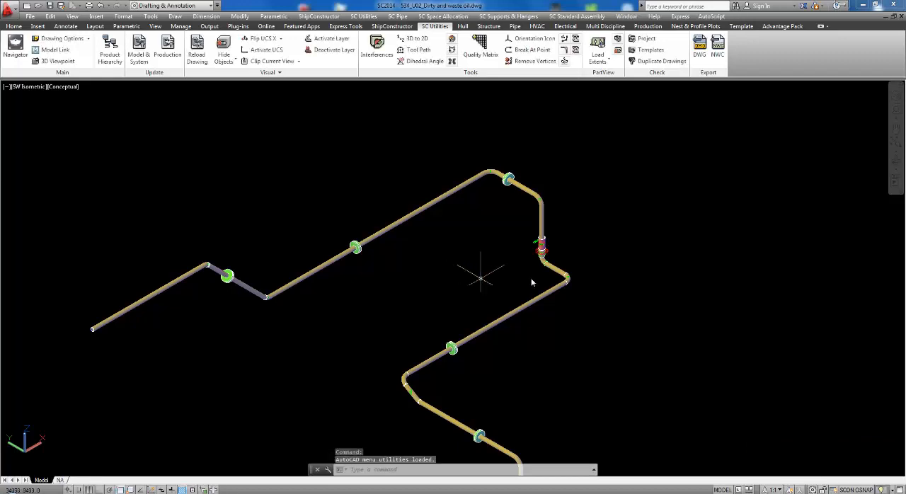
Load part views by selected extents, using the pipe at the lower bend of the dirty and waste oil line.
click(609, 62)
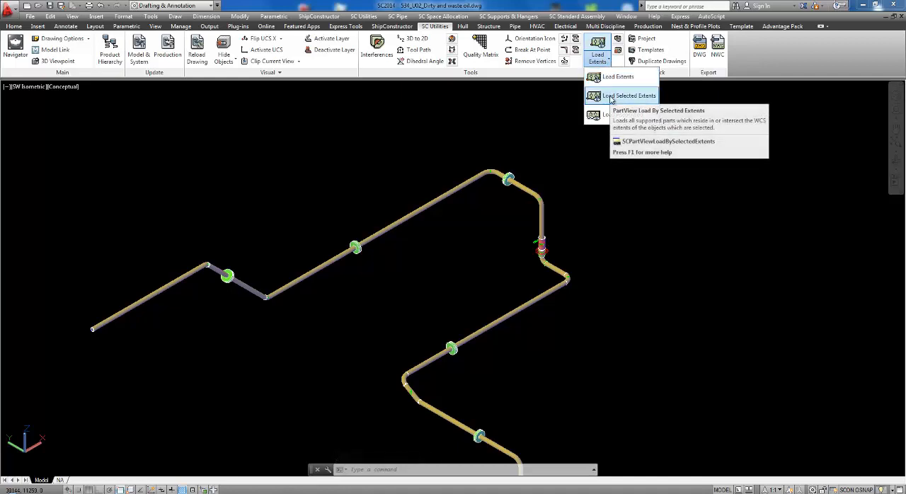
click(613, 97)
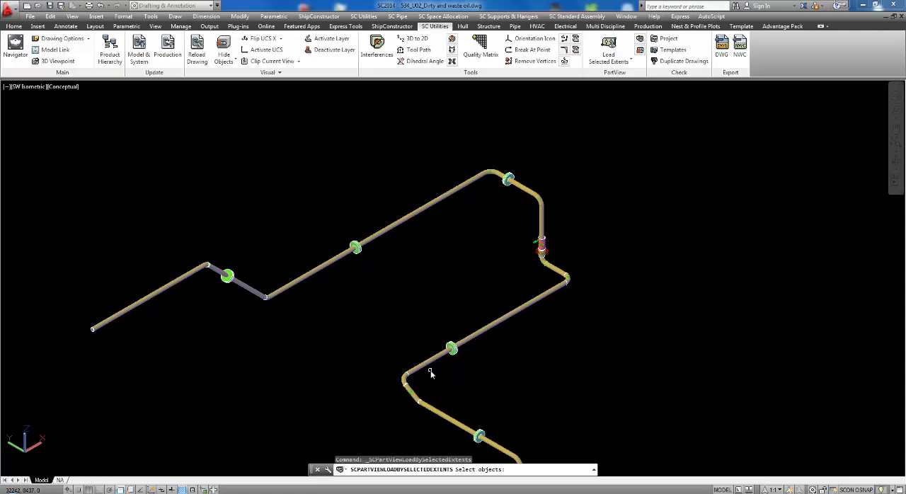
click(426, 346)
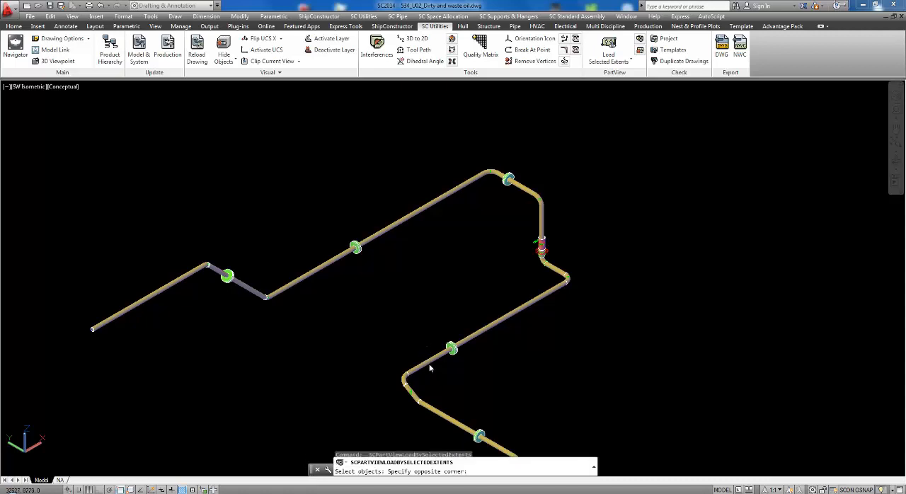
click(400, 417)
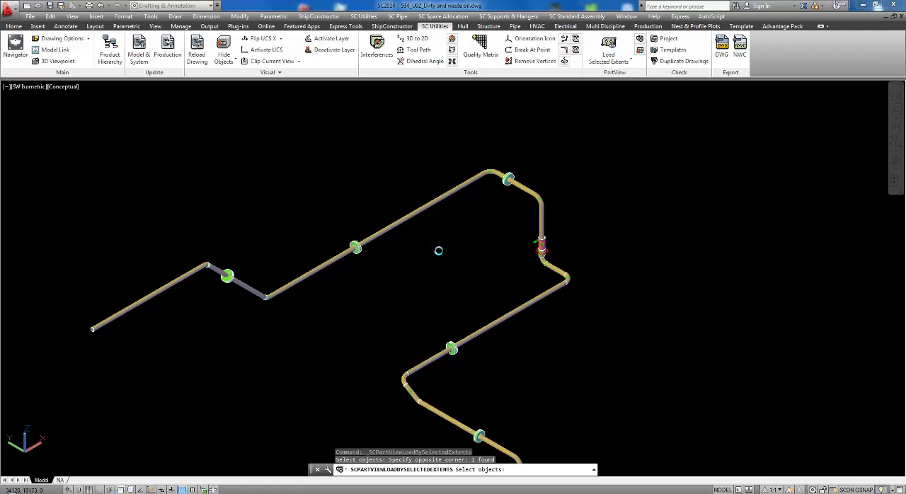
key(Return)
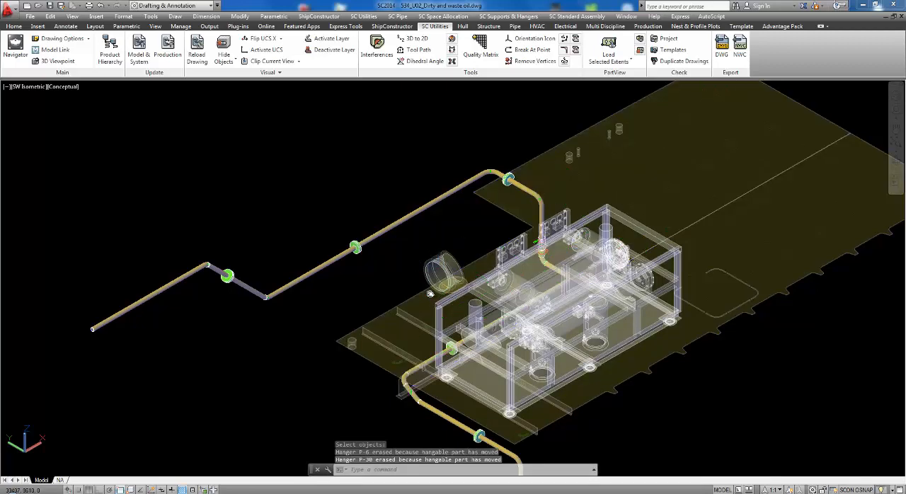
Open the Product Hierarchy and locate the loaded deck plate part view in it.
middle_drag(433, 295, 415, 244)
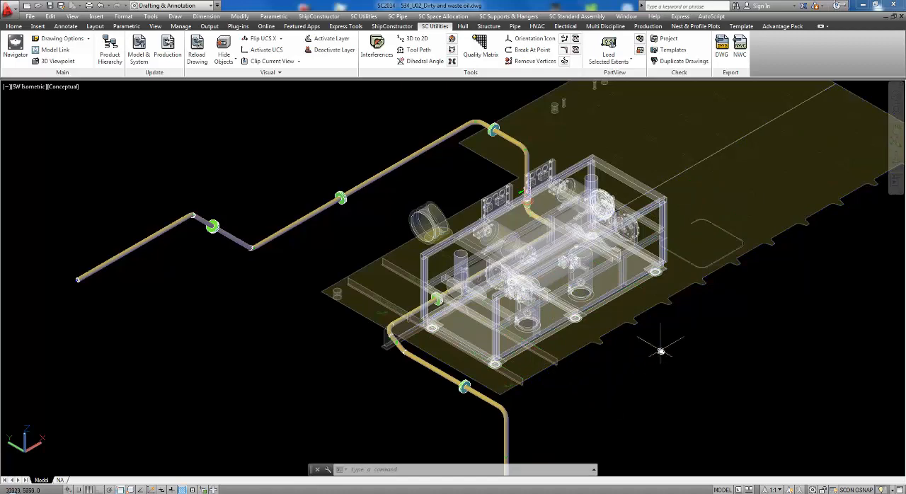
middle_drag(652, 352, 586, 361)
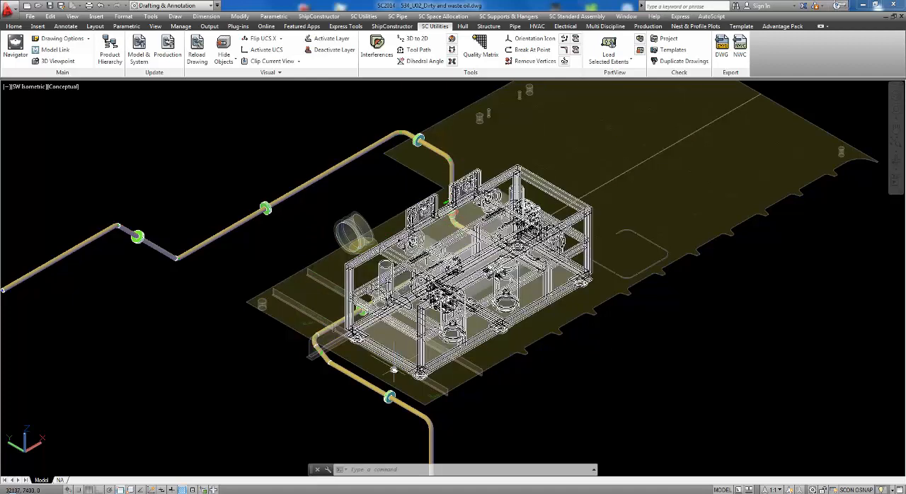
click(110, 54)
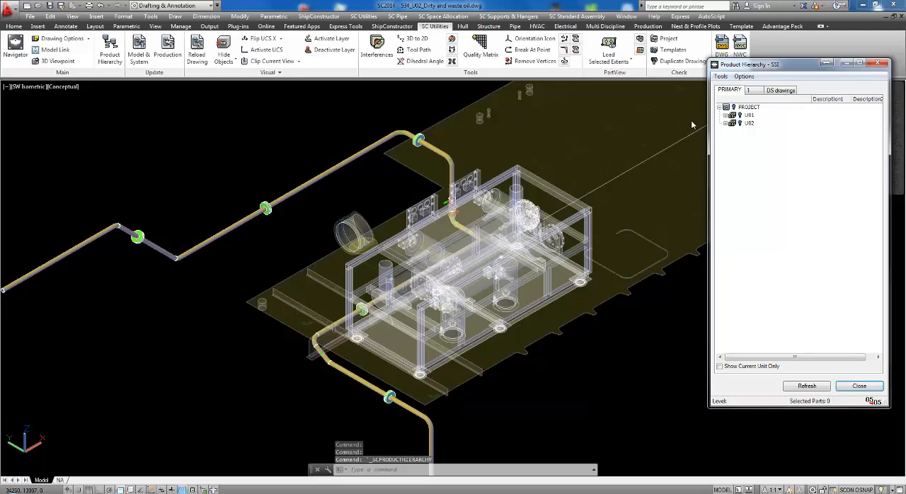
drag(790, 68, 773, 76)
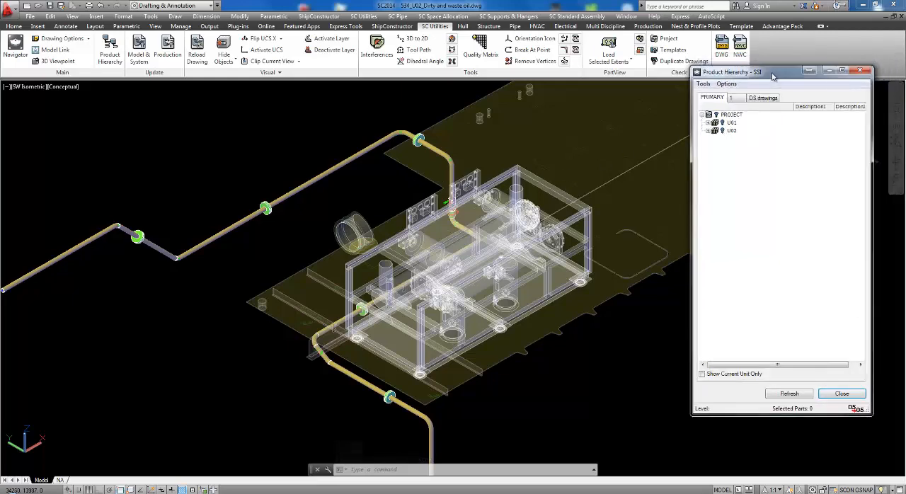
click(293, 282)
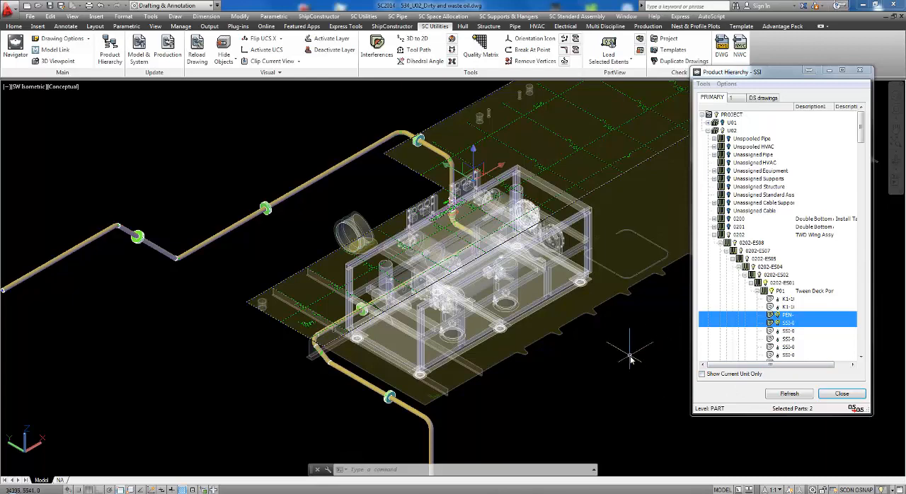
key(Escape)
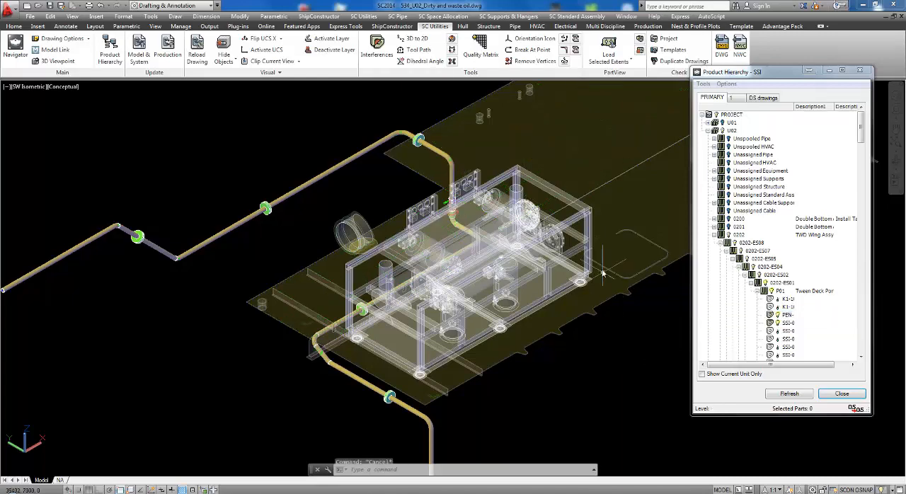
Locate the framed equipment unit's part view in the Product Hierarchy and check the actions available for it.
click(586, 214)
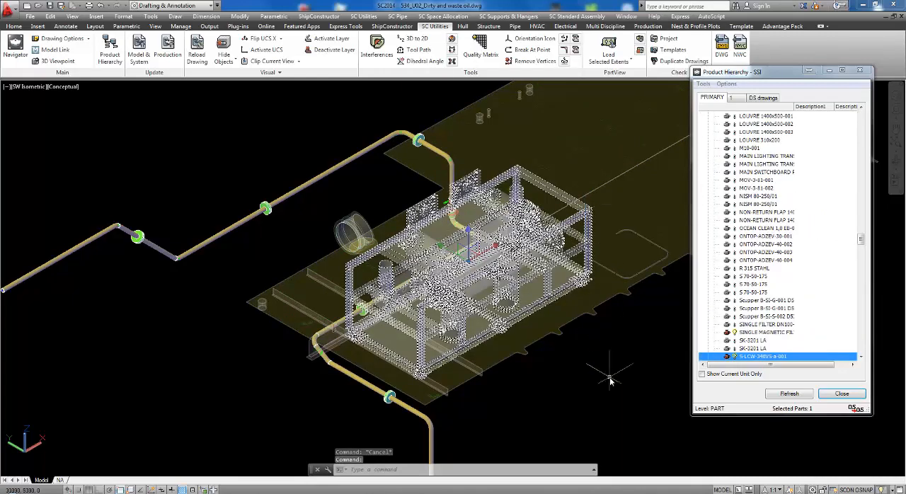
click(762, 358)
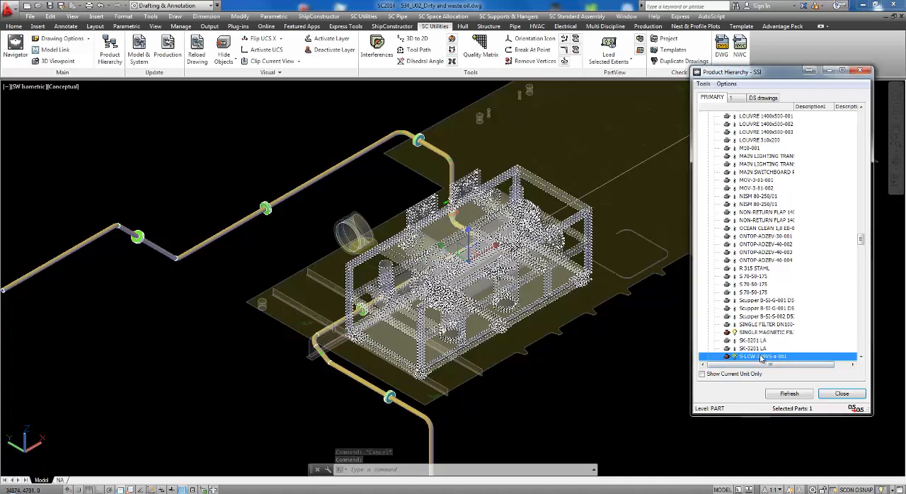
right_click(762, 357)
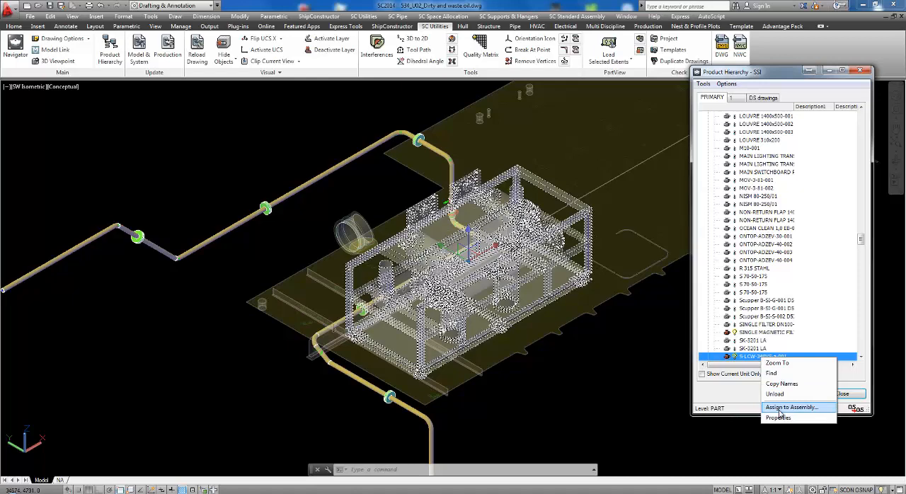
click(632, 366)
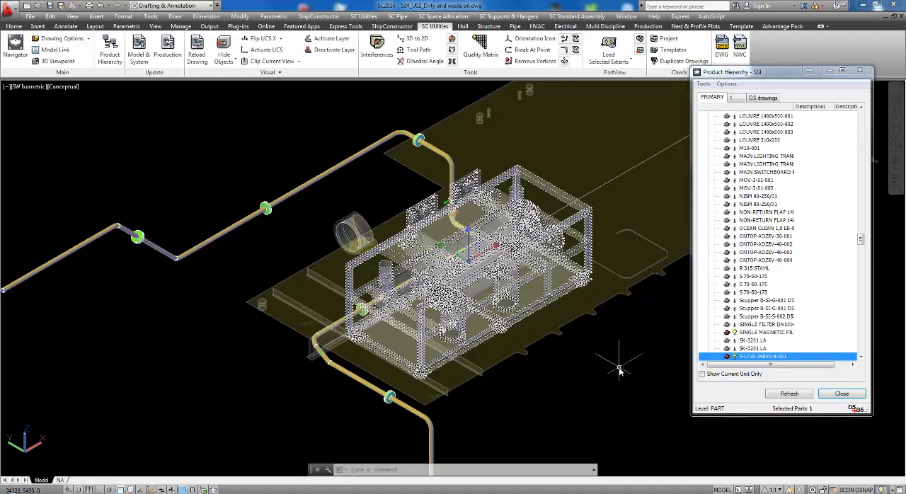
click(860, 71)
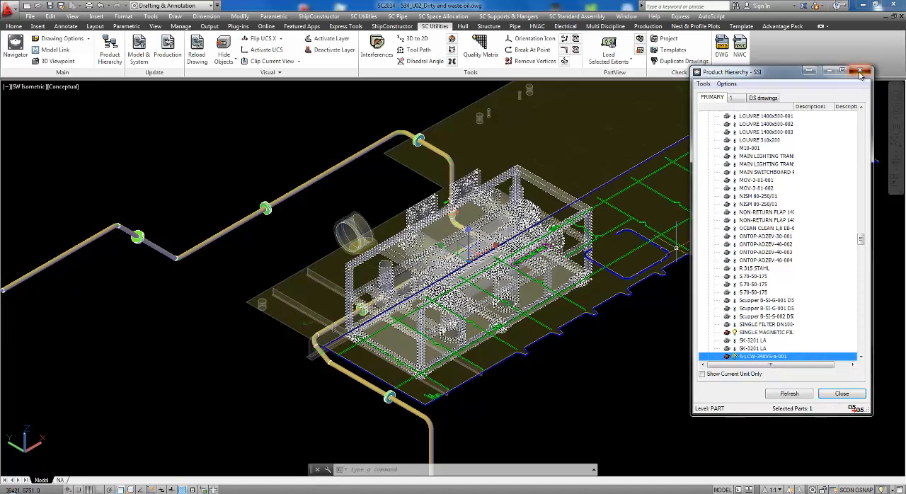
key(Escape)
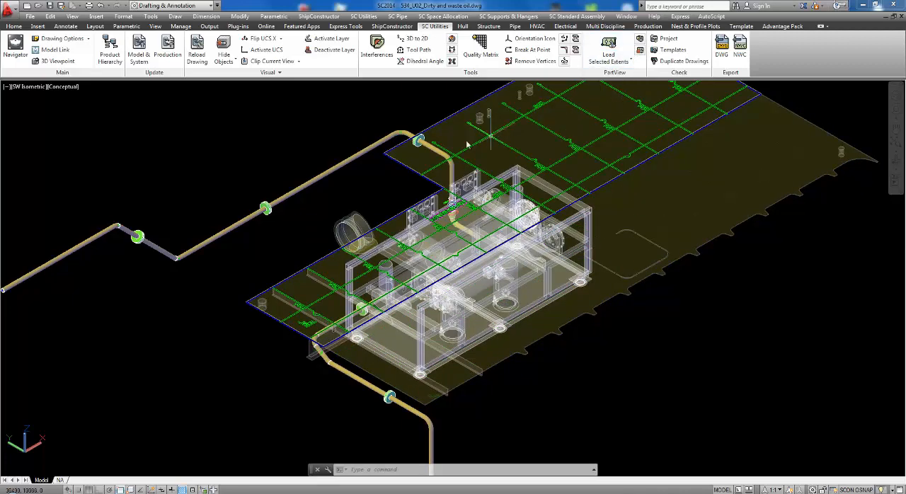
Refresh all part views in the 534_U02_Dirty and waste oil drawing.
middle_drag(384, 173, 382, 178)
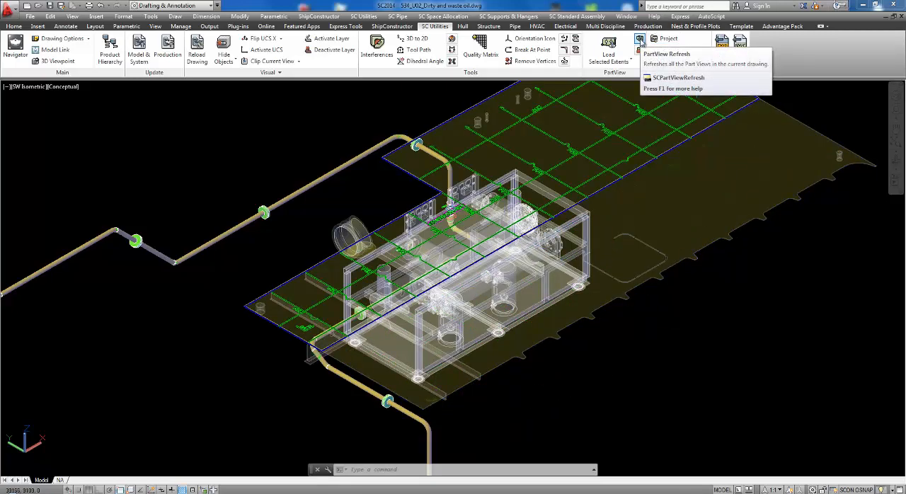
click(639, 41)
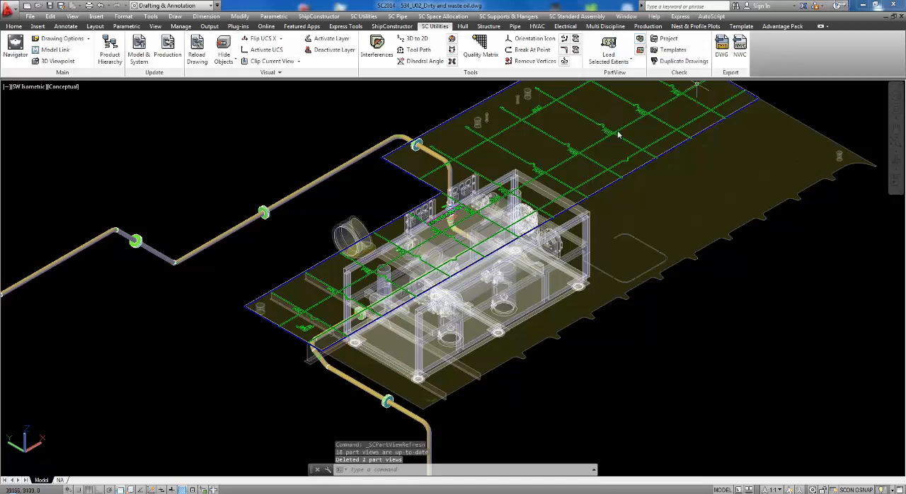